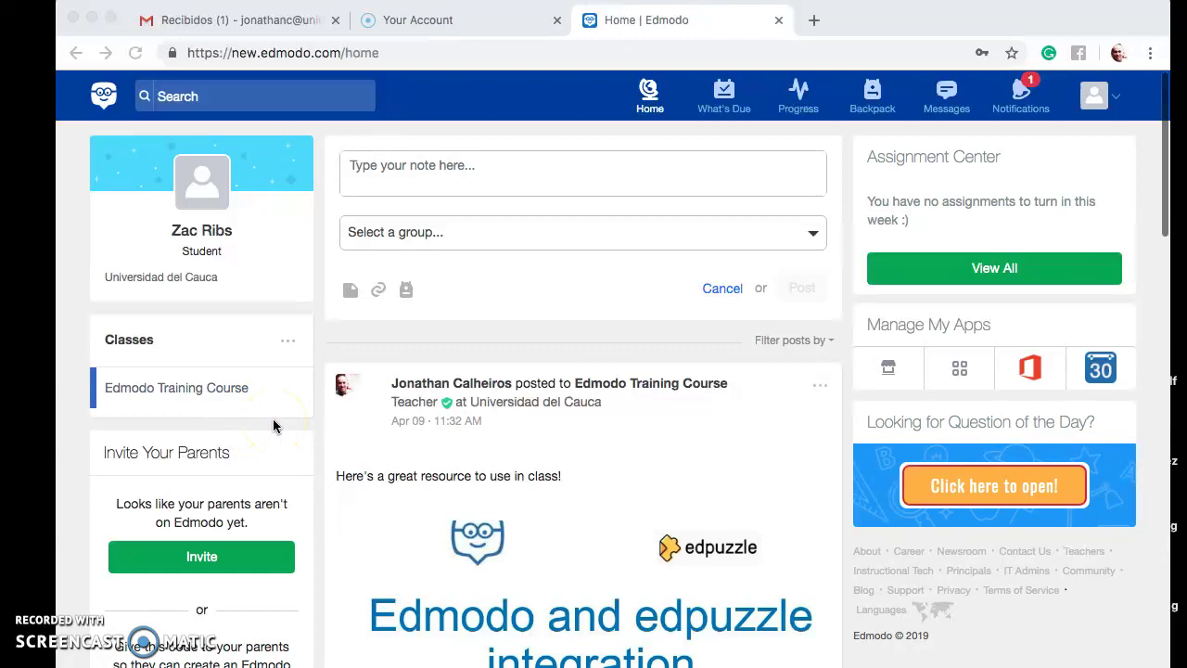
Open the Edmodo Training Course class and filter its posts to show only Assignments.
left_click(167, 388)
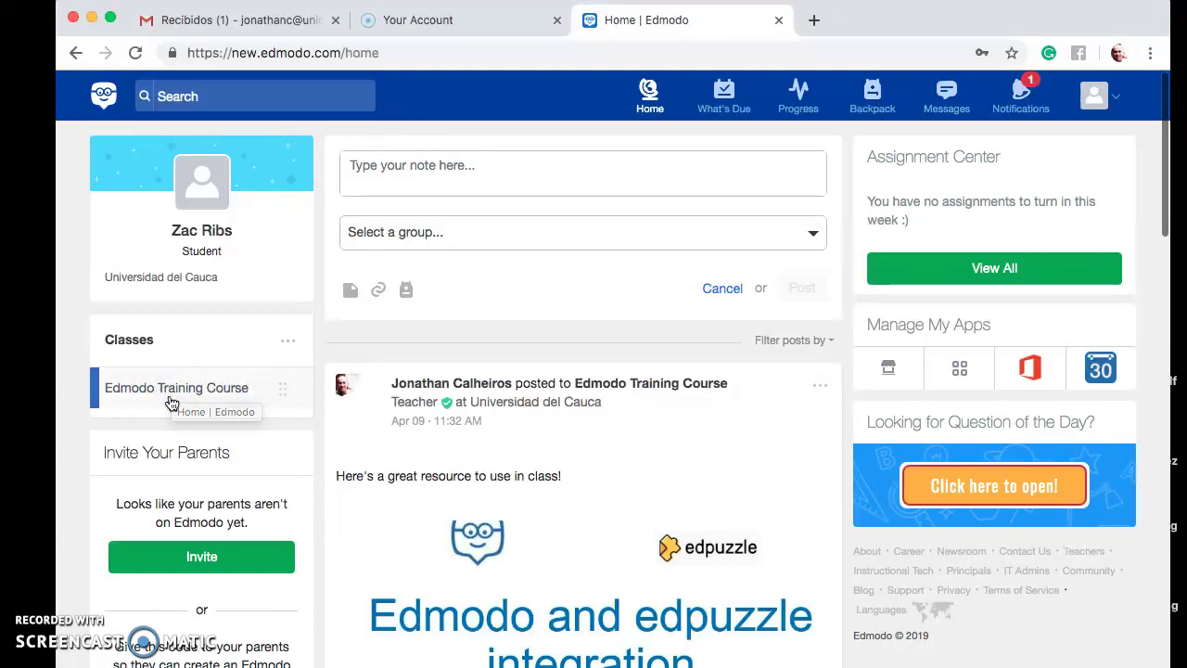
left_click(170, 398)
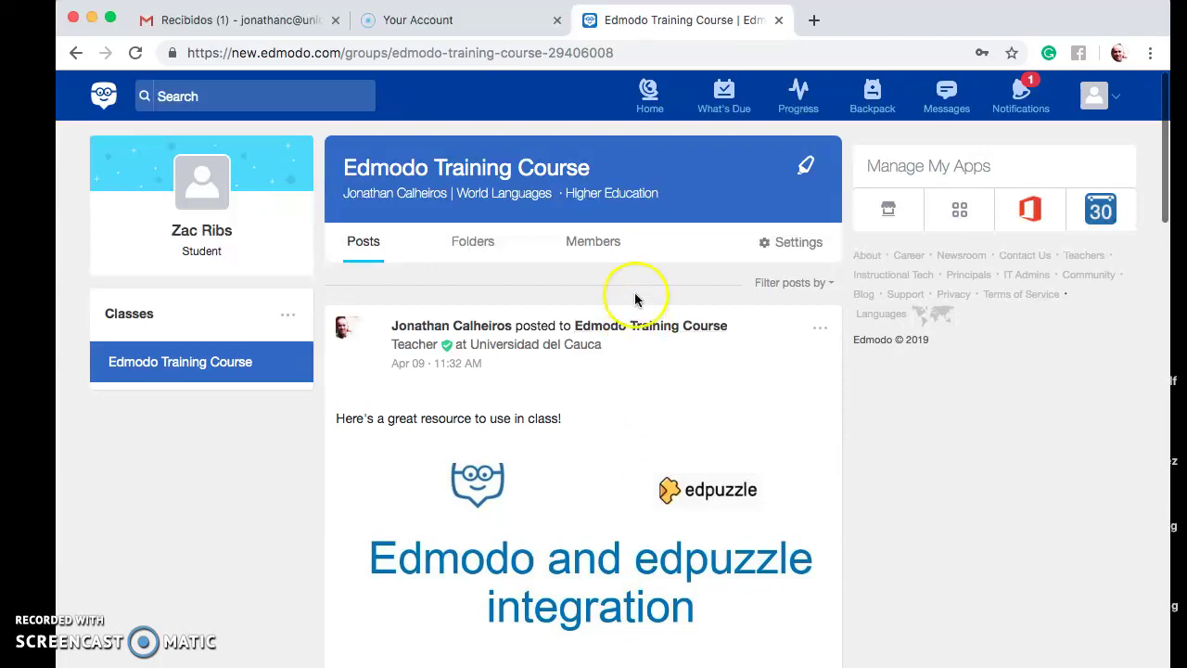
left_click(792, 285)
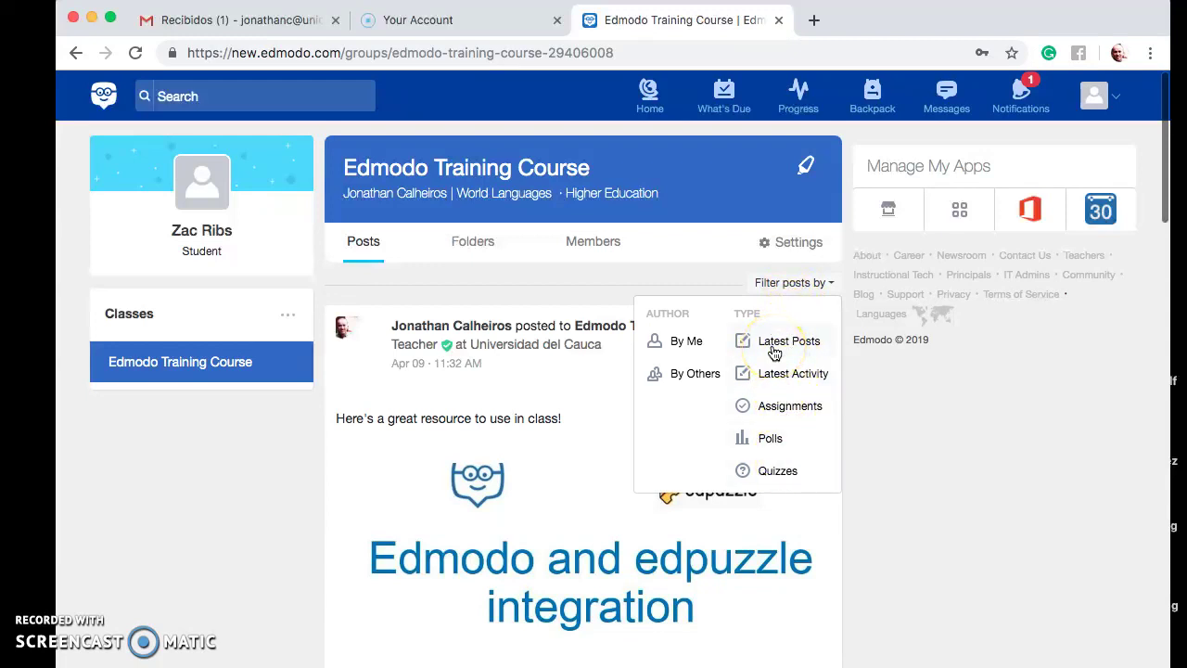
left_click(781, 415)
left_click(781, 414)
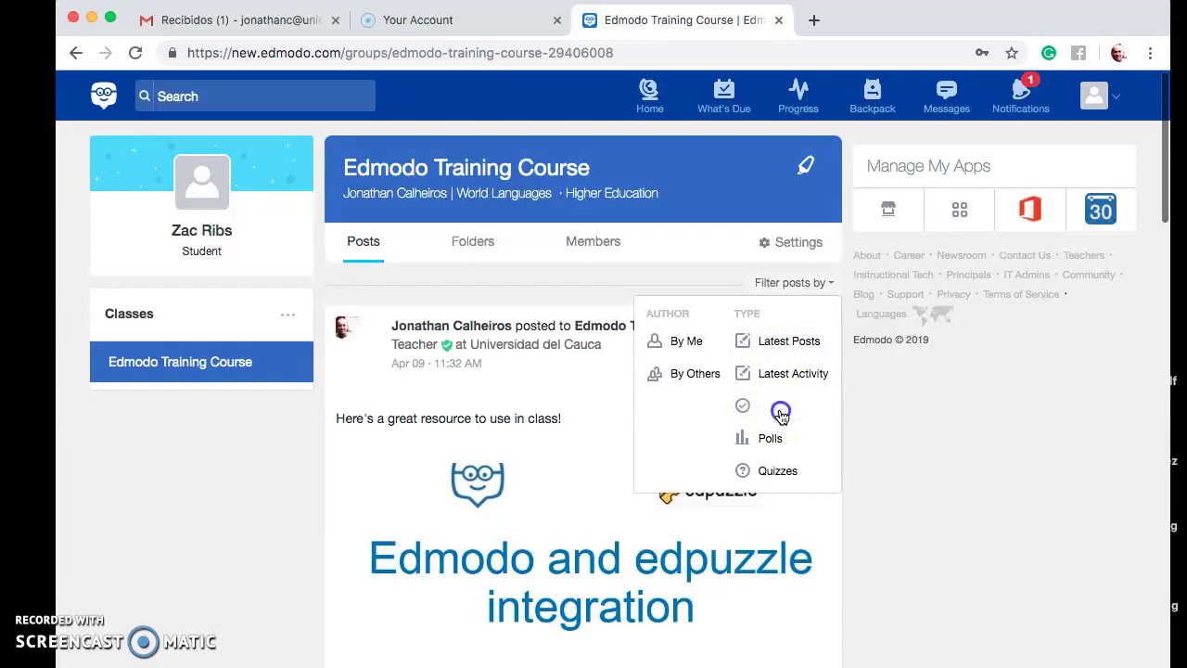
Open the "My Favorite City" assignment from the filtered class posts.
left_click(533, 478)
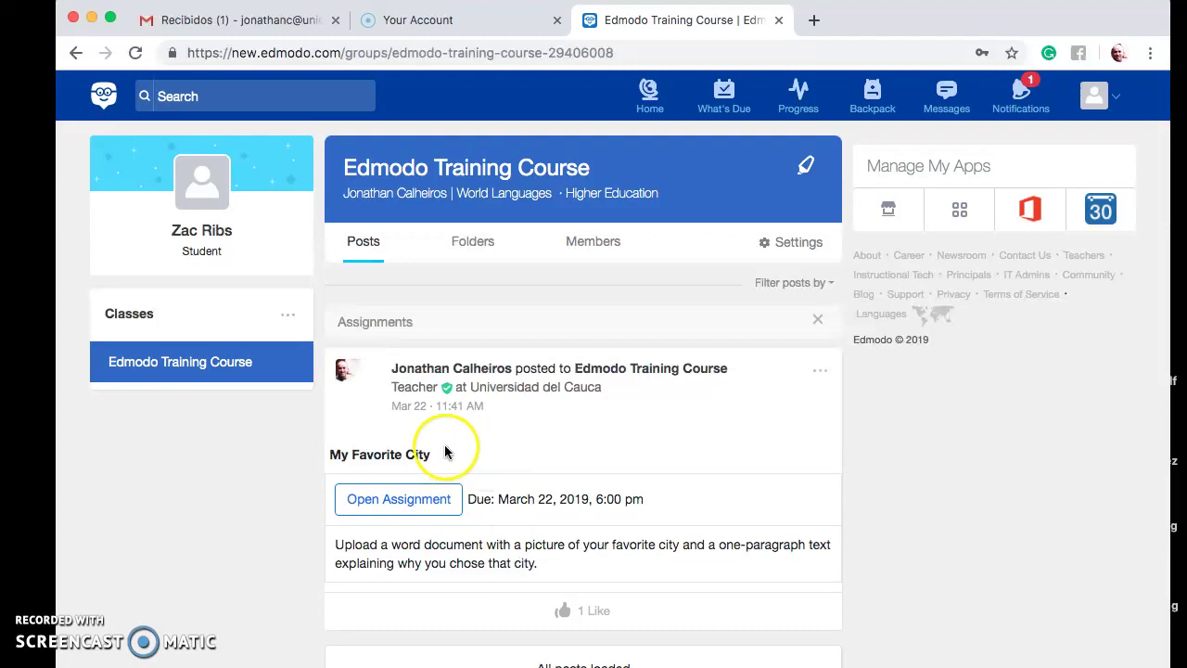
left_click(391, 501)
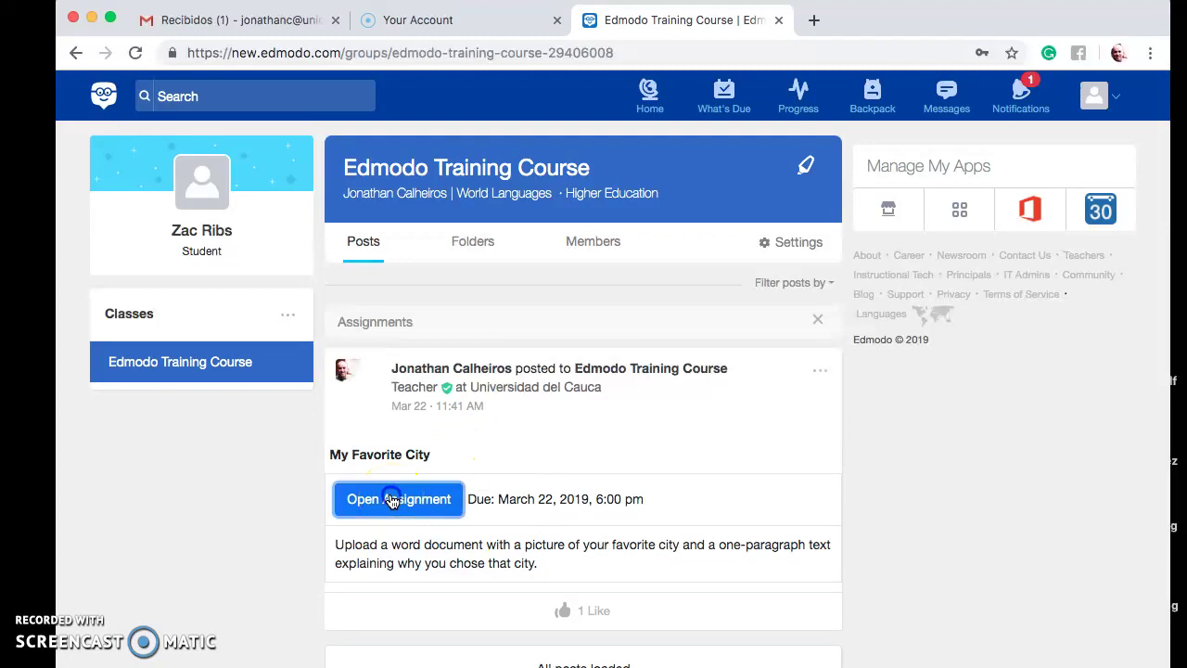
left_click(581, 418)
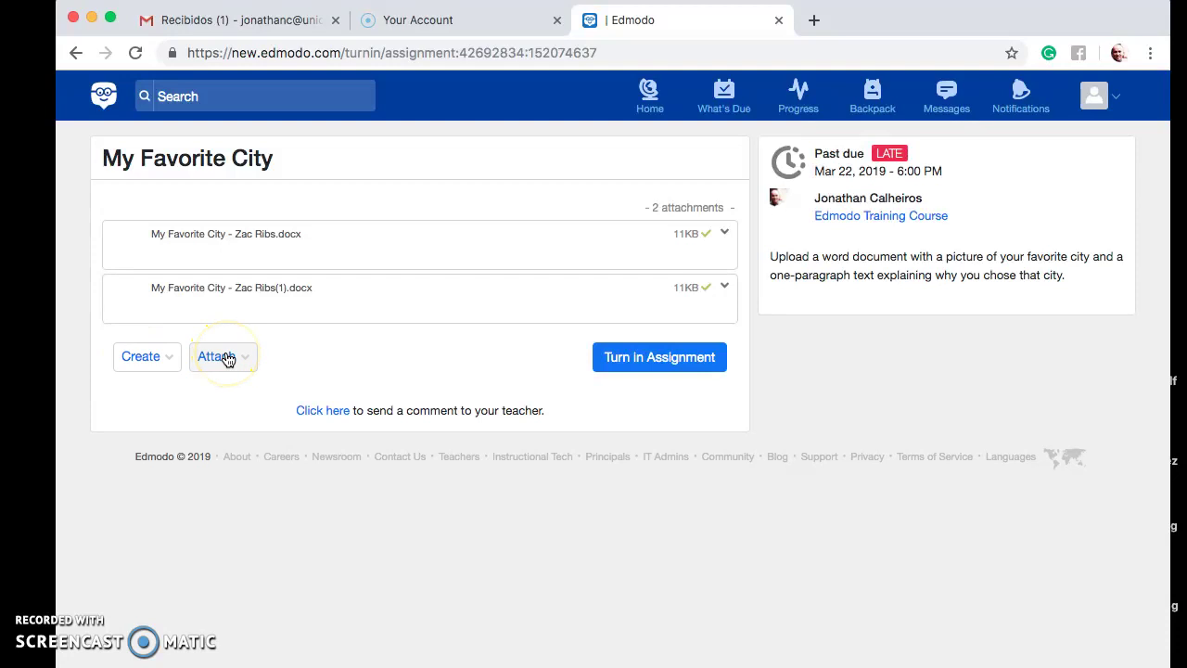
Create a new Word document as a response to the "My Favorite City" assignment.
left_click(146, 371)
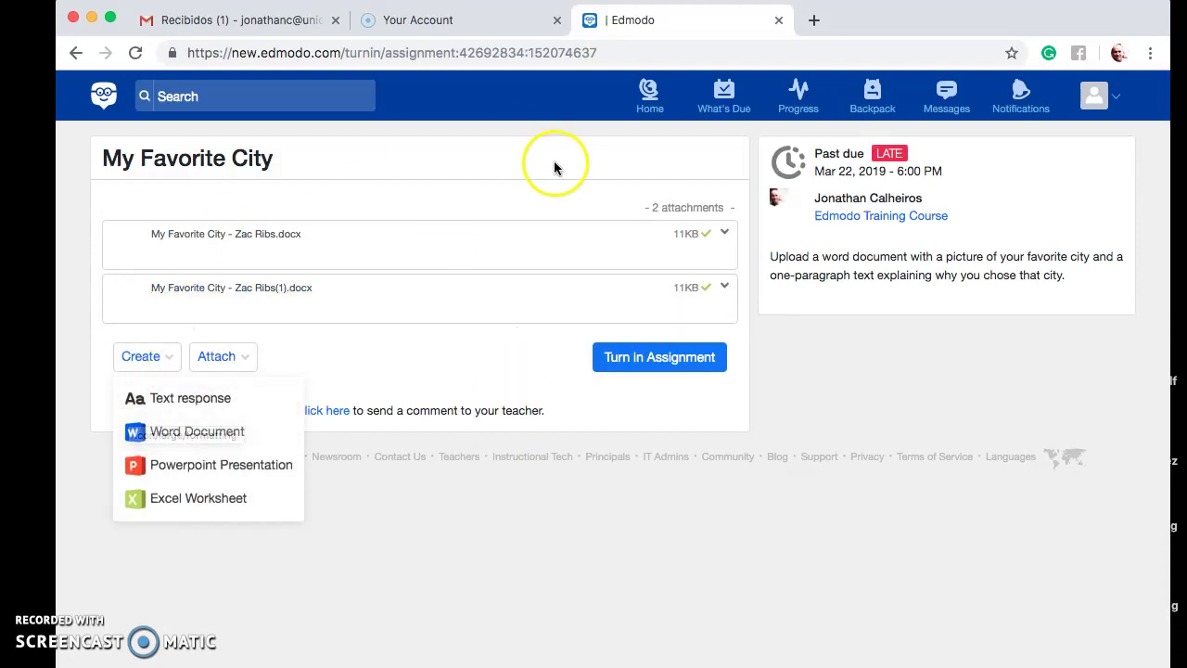
left_click(193, 432)
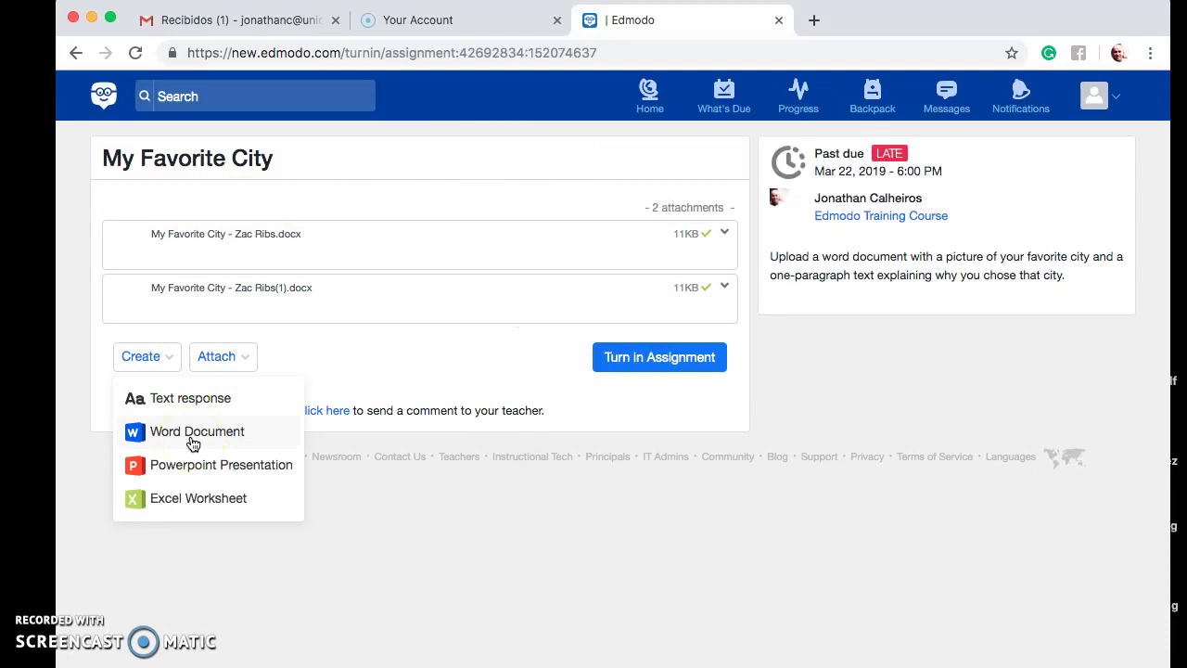
left_click(181, 402)
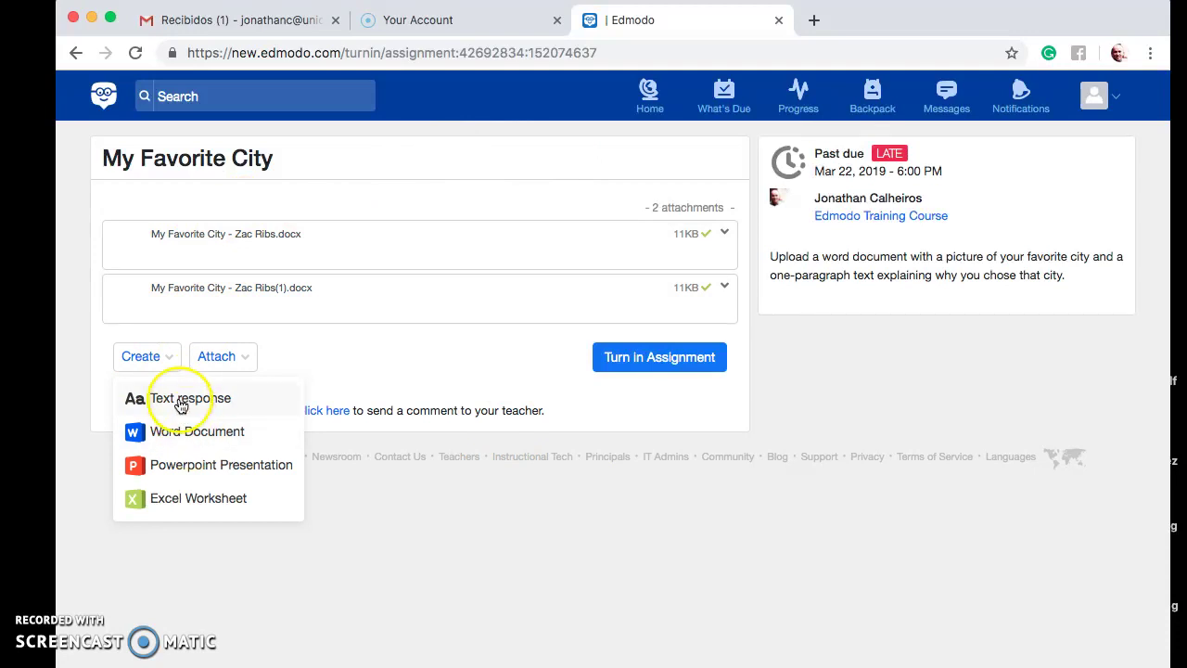
left_click(251, 432)
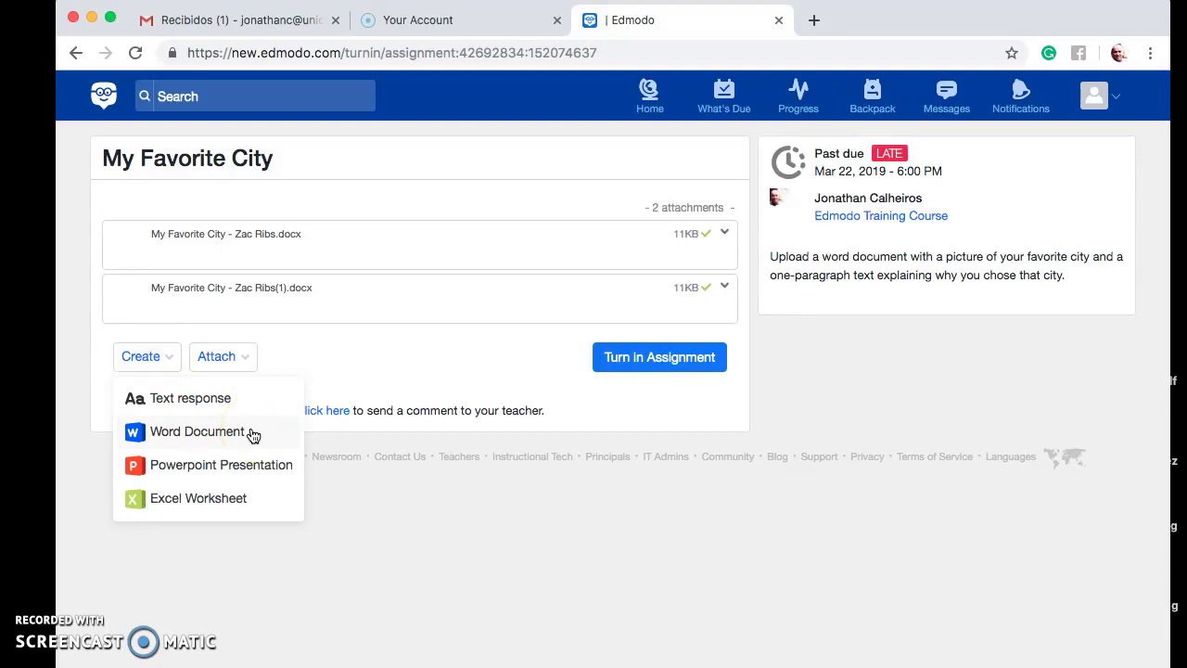
left_click(199, 432)
left_click(200, 434)
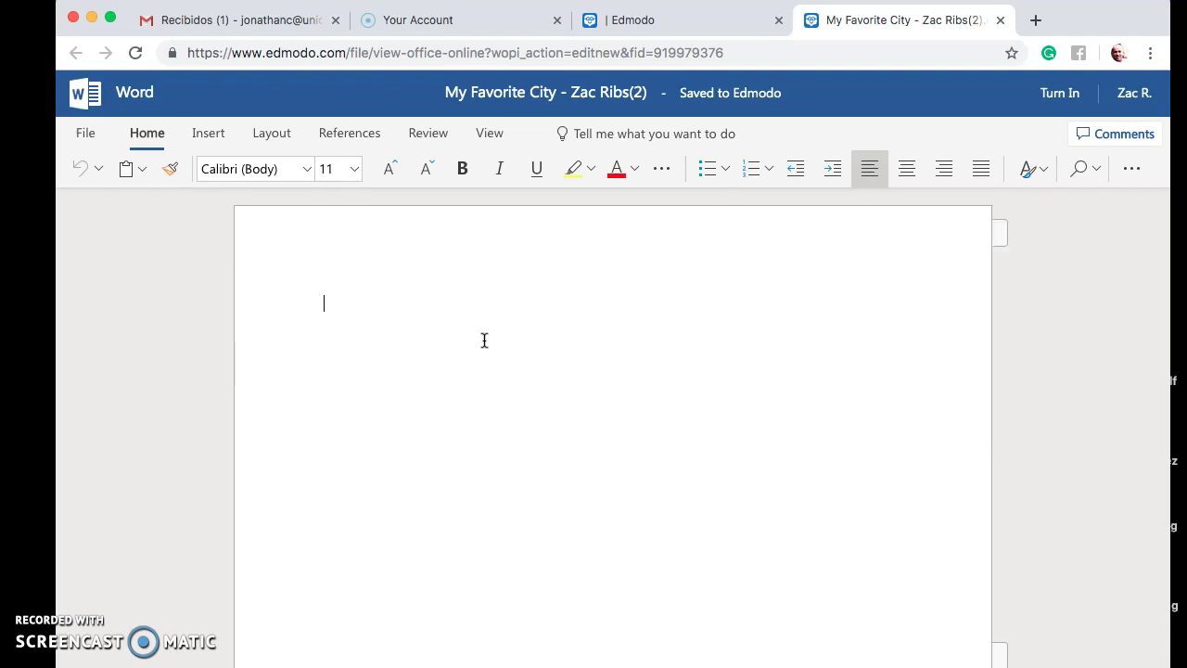
Close the blank Word document and return to the assignment's turn-in page.
left_click(695, 247)
left_click(617, 476)
left_click(536, 473)
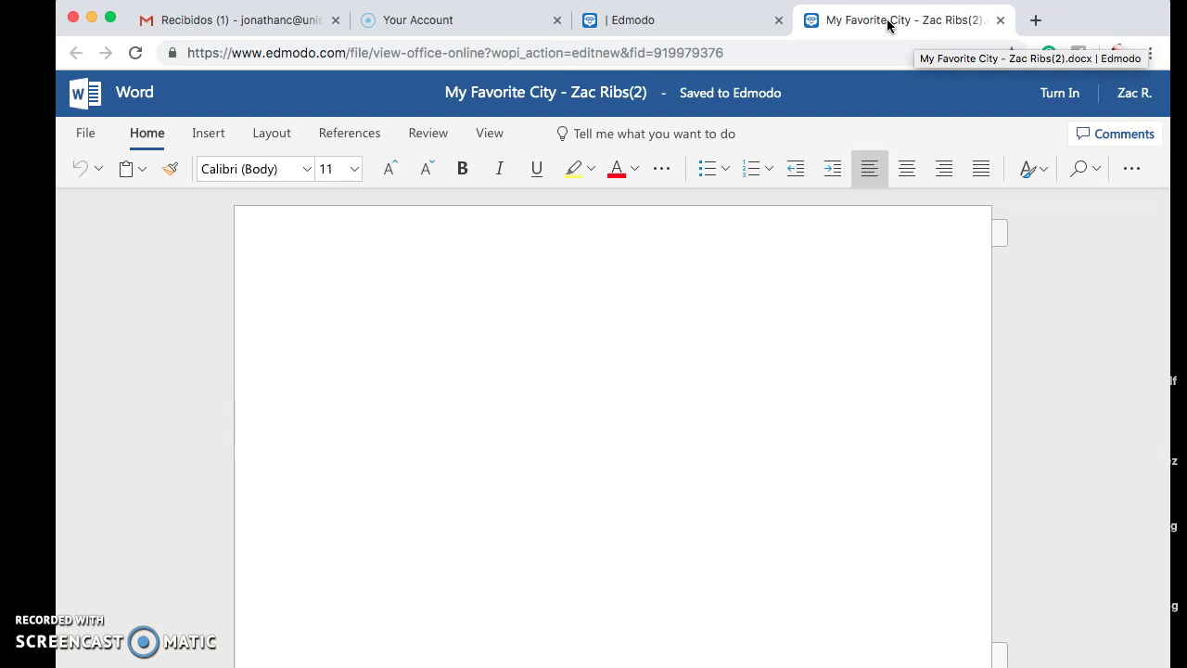
left_click(1001, 20)
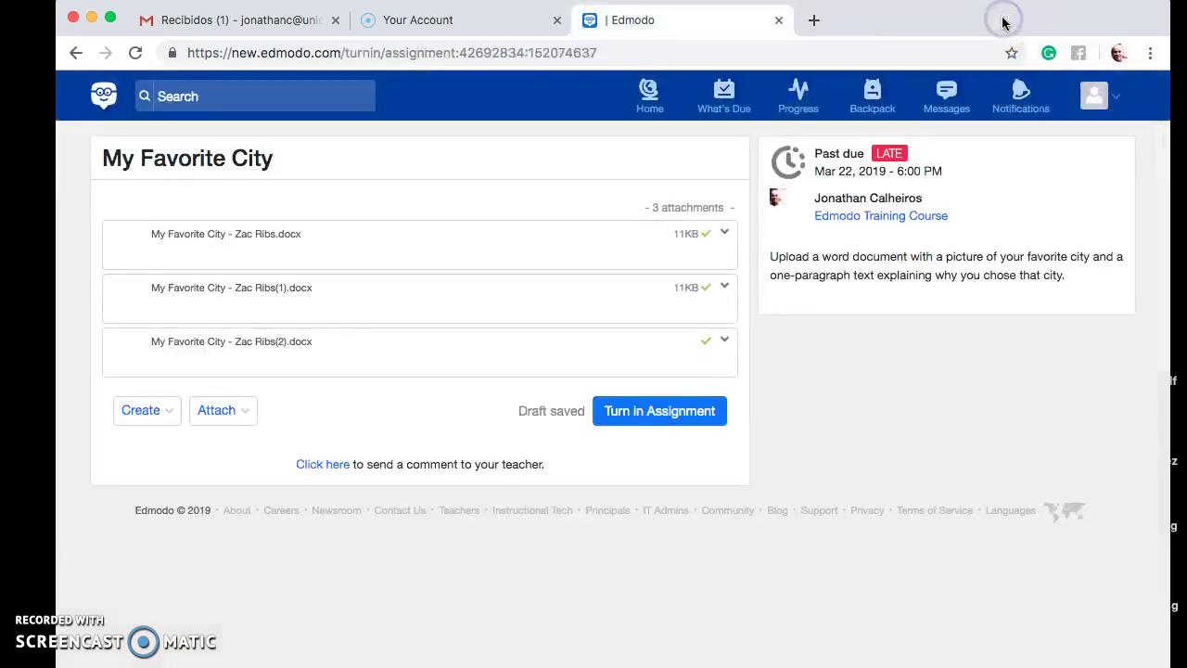
Examine the options for attaching a file or link to the "My Favorite City" assignment.
left_click(225, 421)
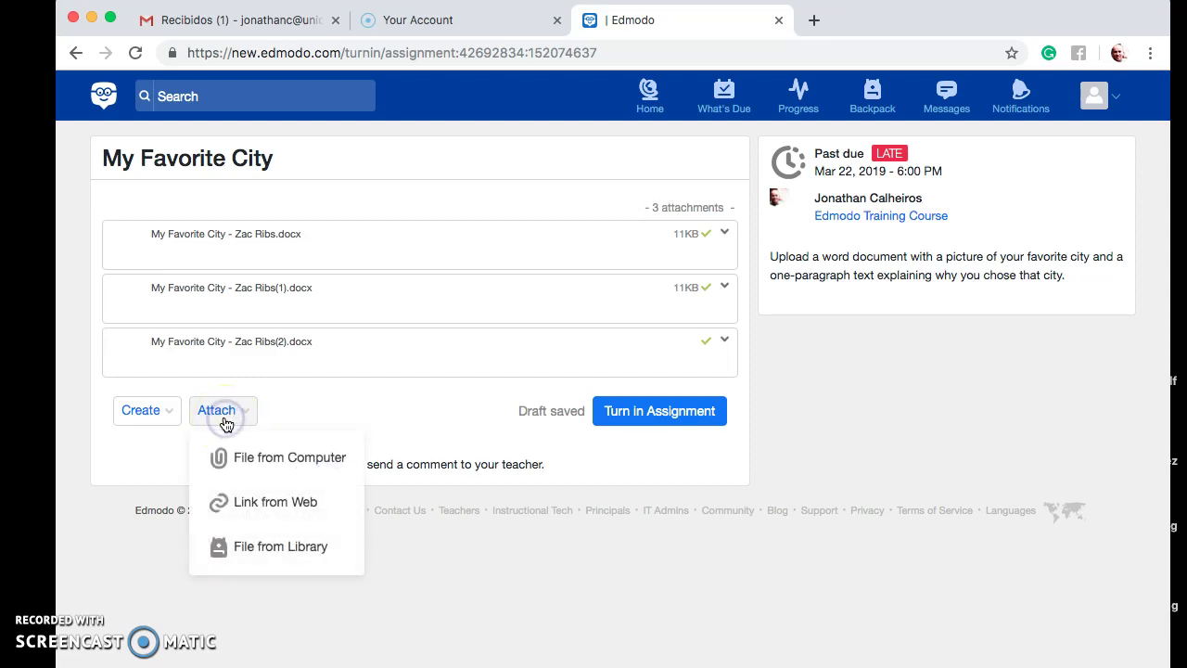
left_click(319, 400)
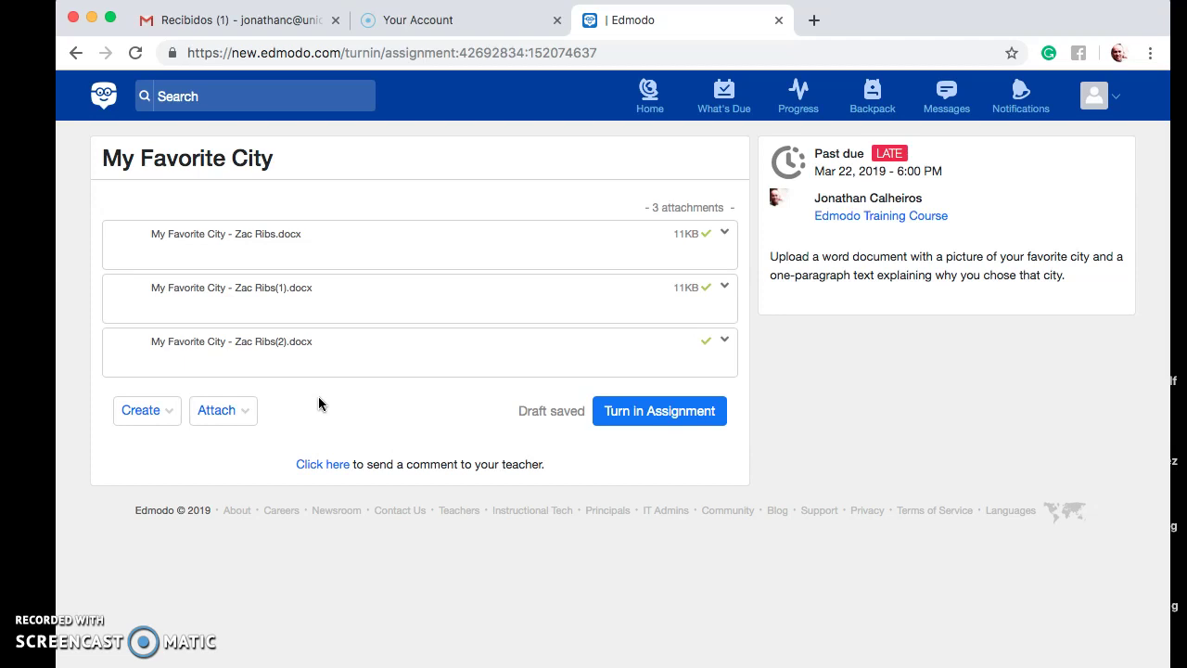
left_click(206, 424)
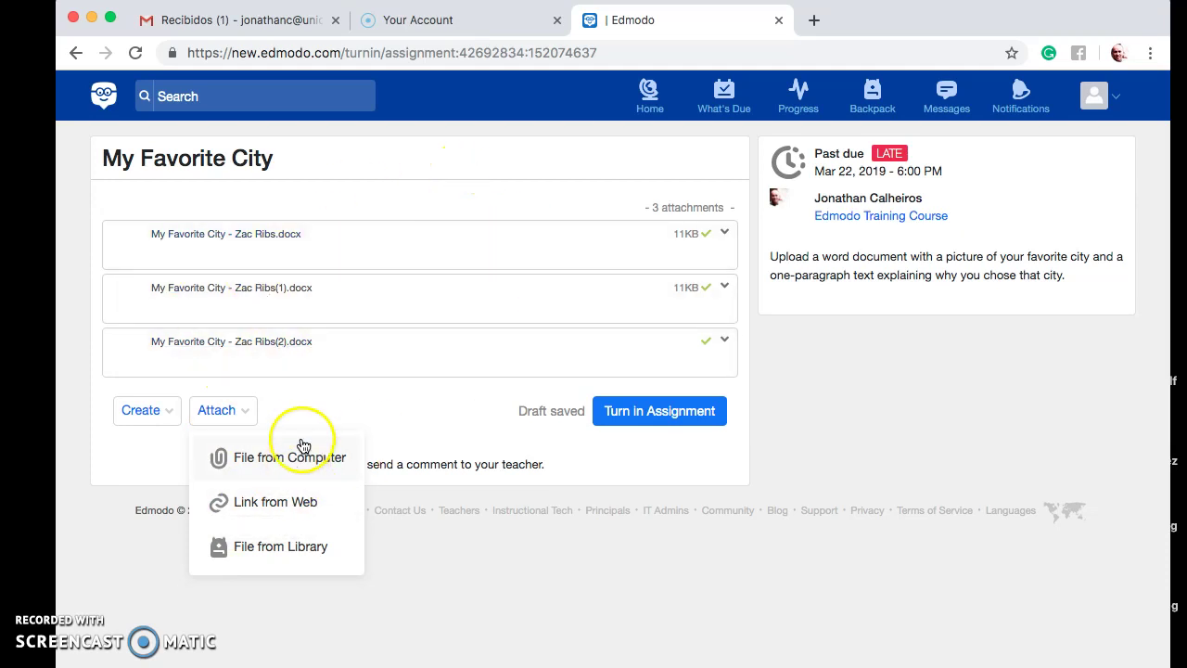
left_click(345, 418)
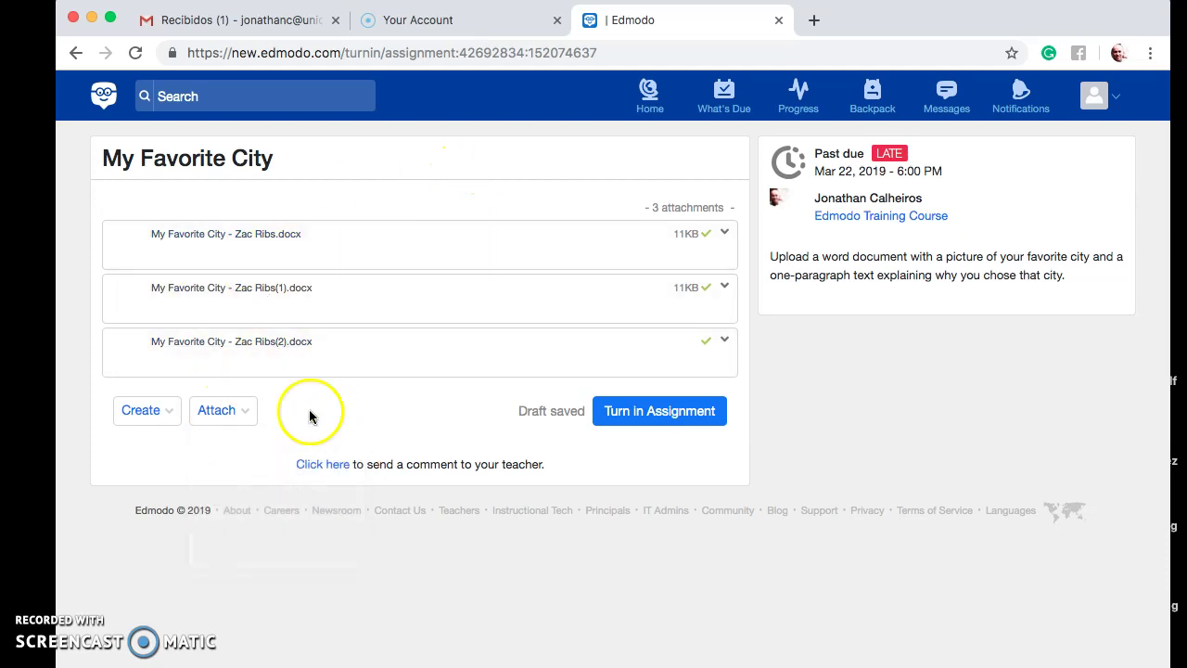
left_click(246, 415)
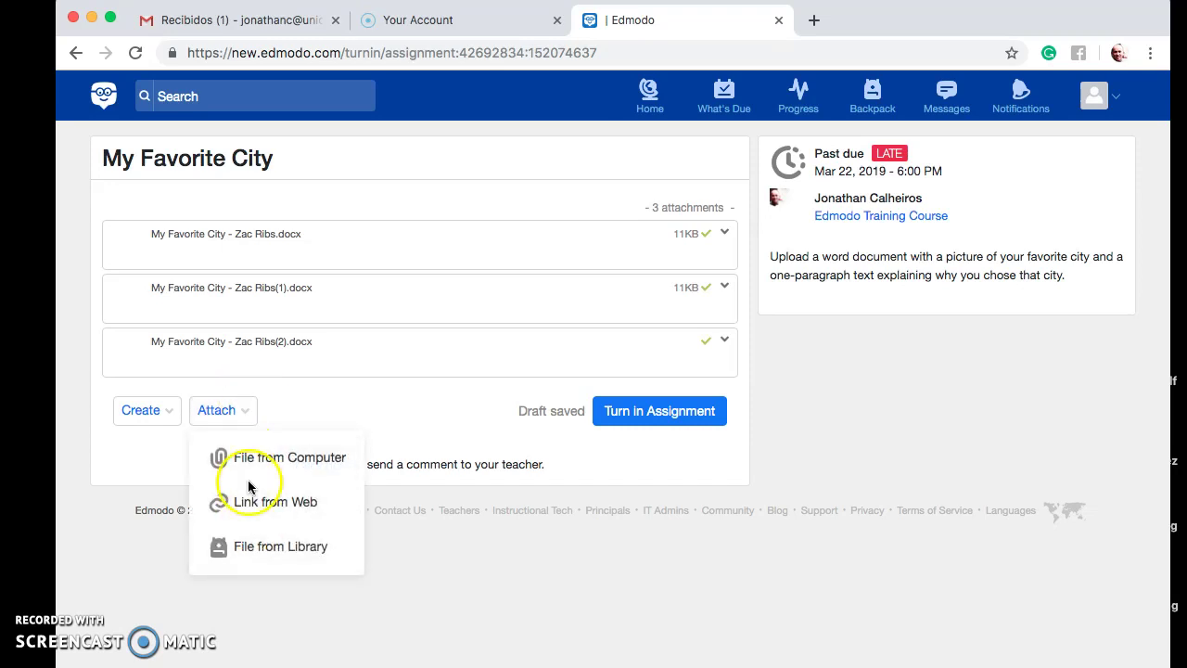
left_click(320, 408)
left_click(497, 314)
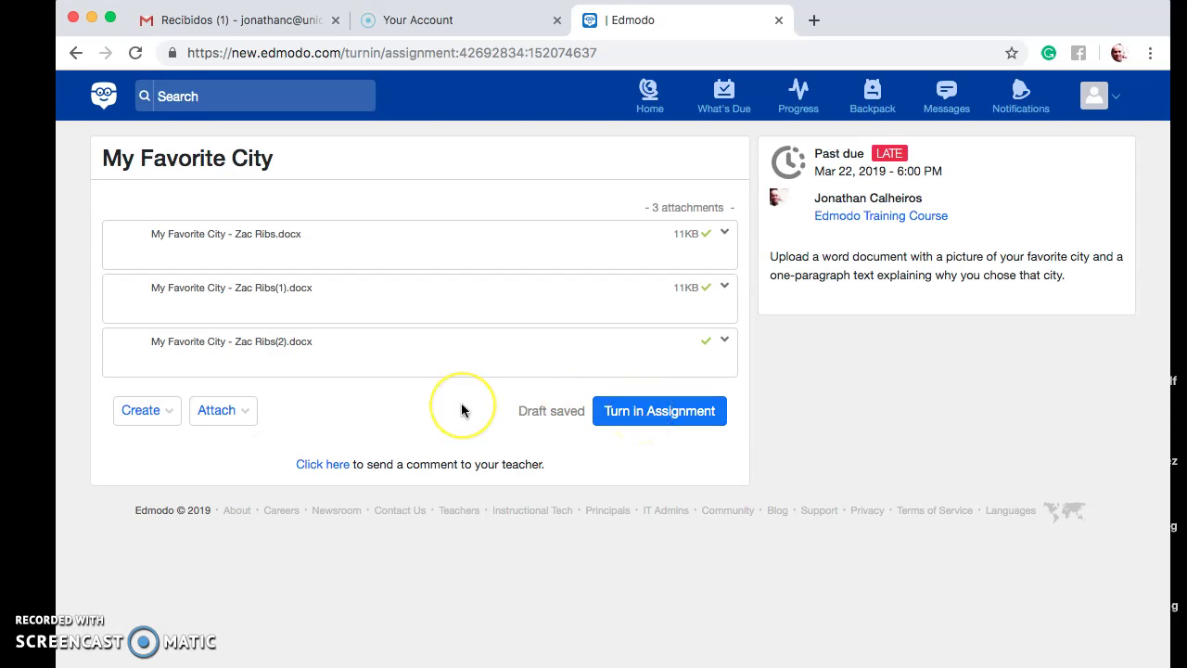
left_click(555, 138)
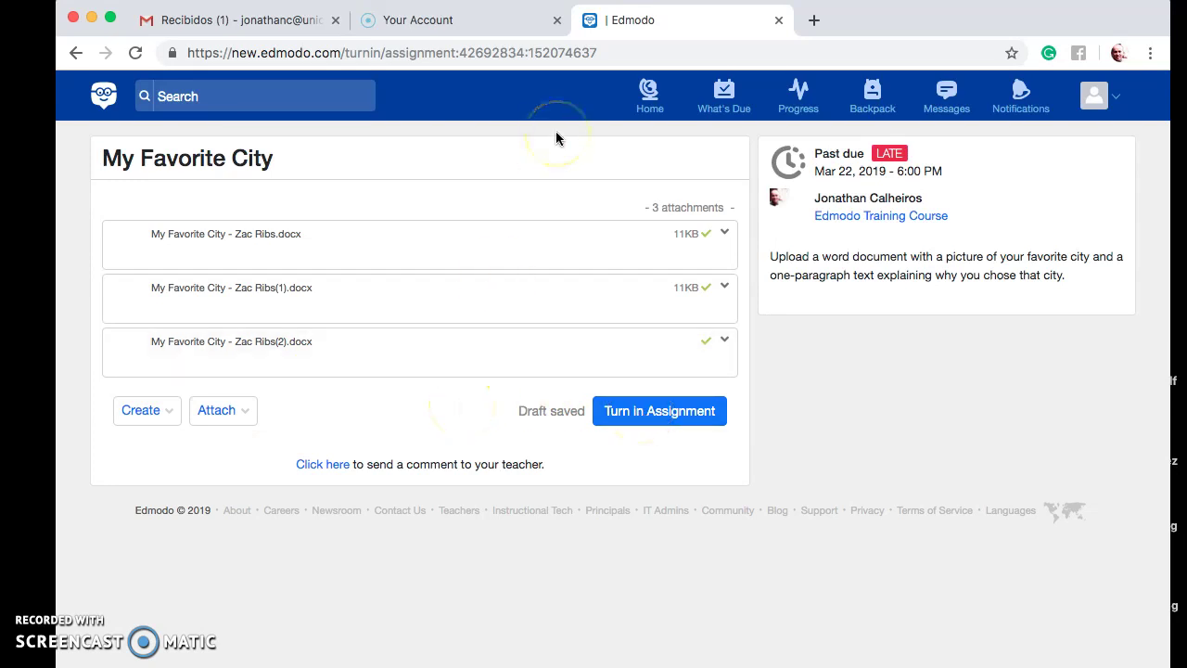
Return to the Edmodo Training Course class through the home page and filter its posts to show only Quizzes.
left_click(649, 92)
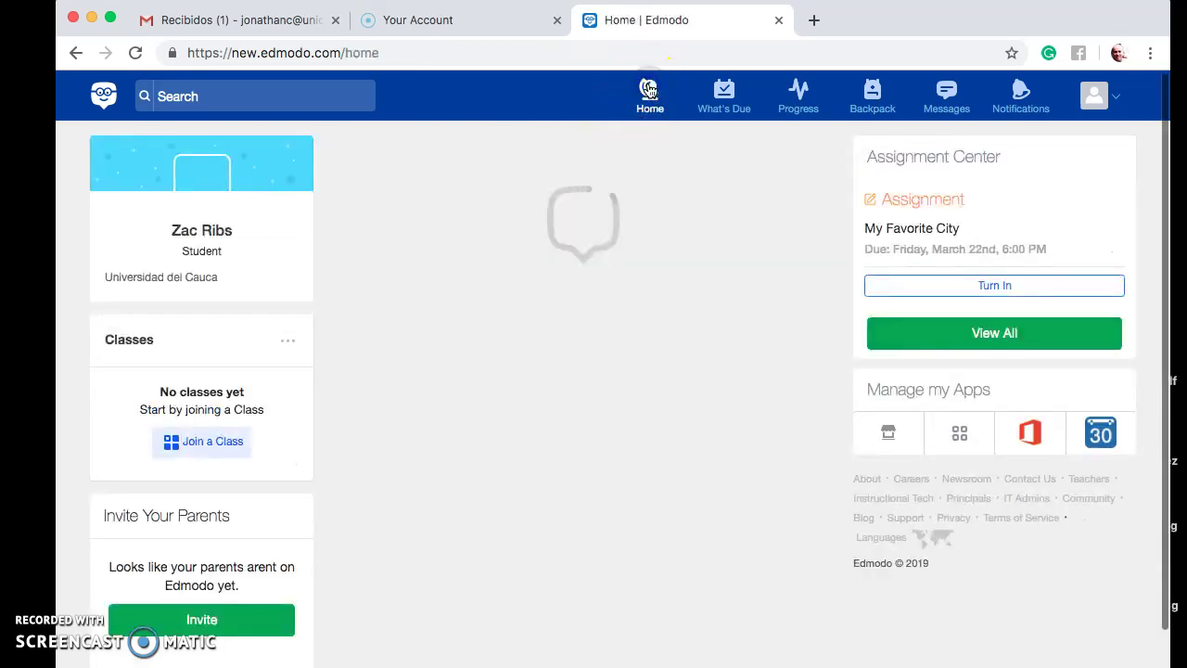
left_click(66, 234)
left_click(170, 396)
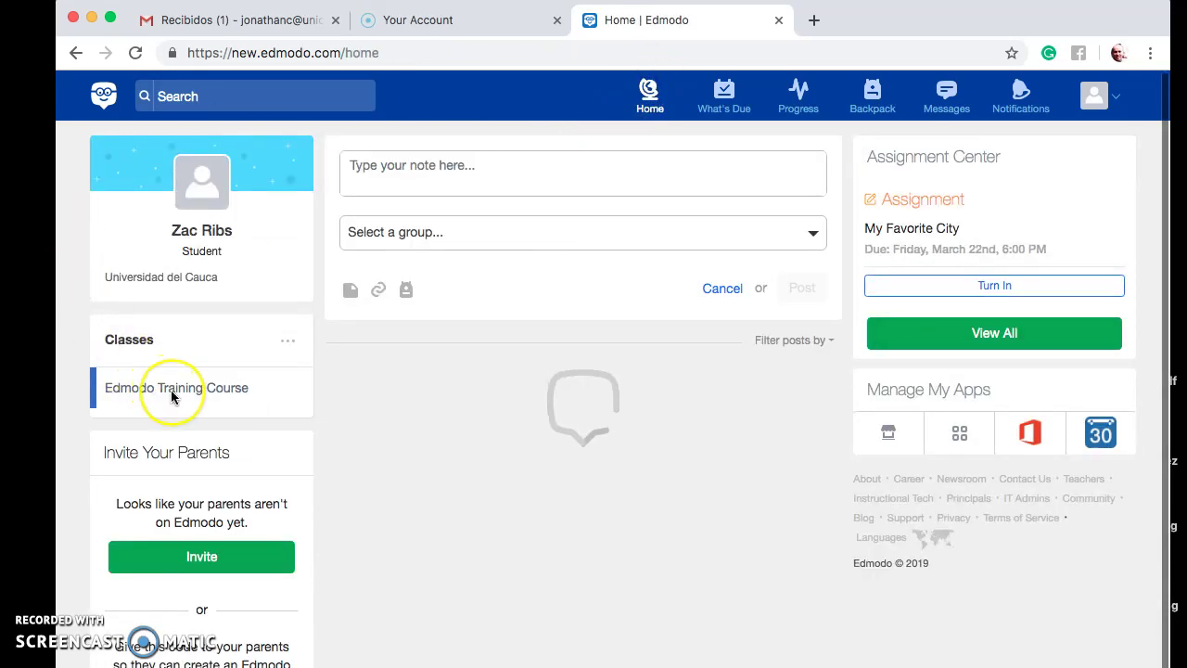
left_click(172, 396)
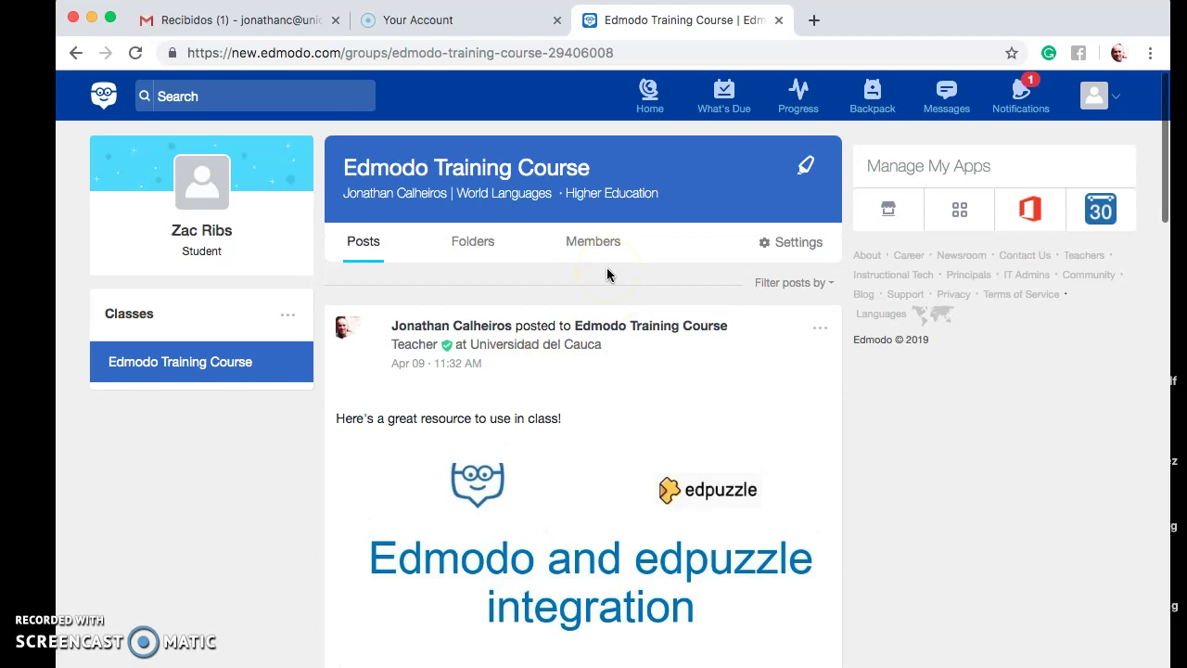
left_click(810, 289)
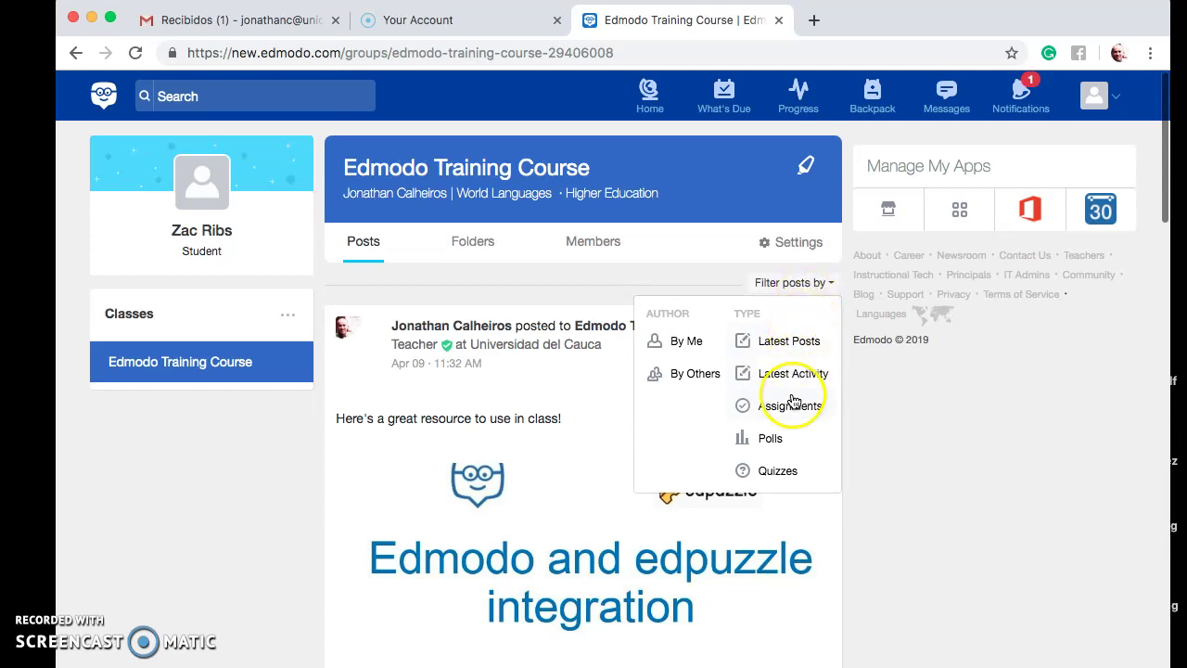
left_click(777, 471)
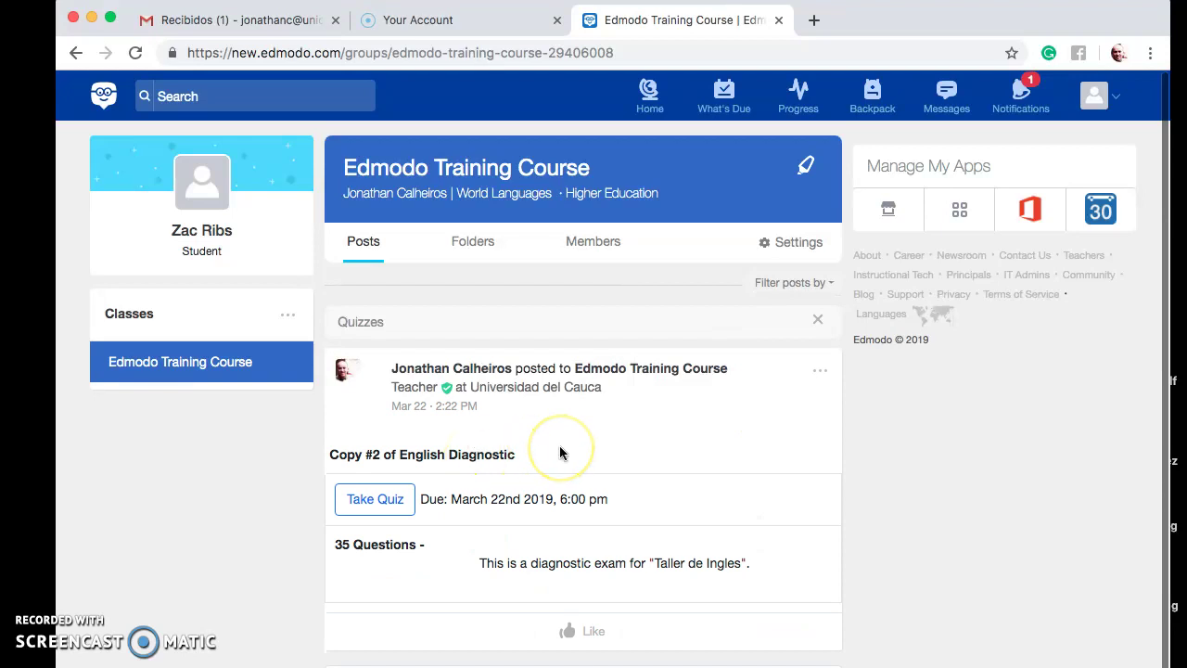
Open the "Copy #2 of English Diagnostic" quiz and start it.
scroll(560, 453, "down", 1)
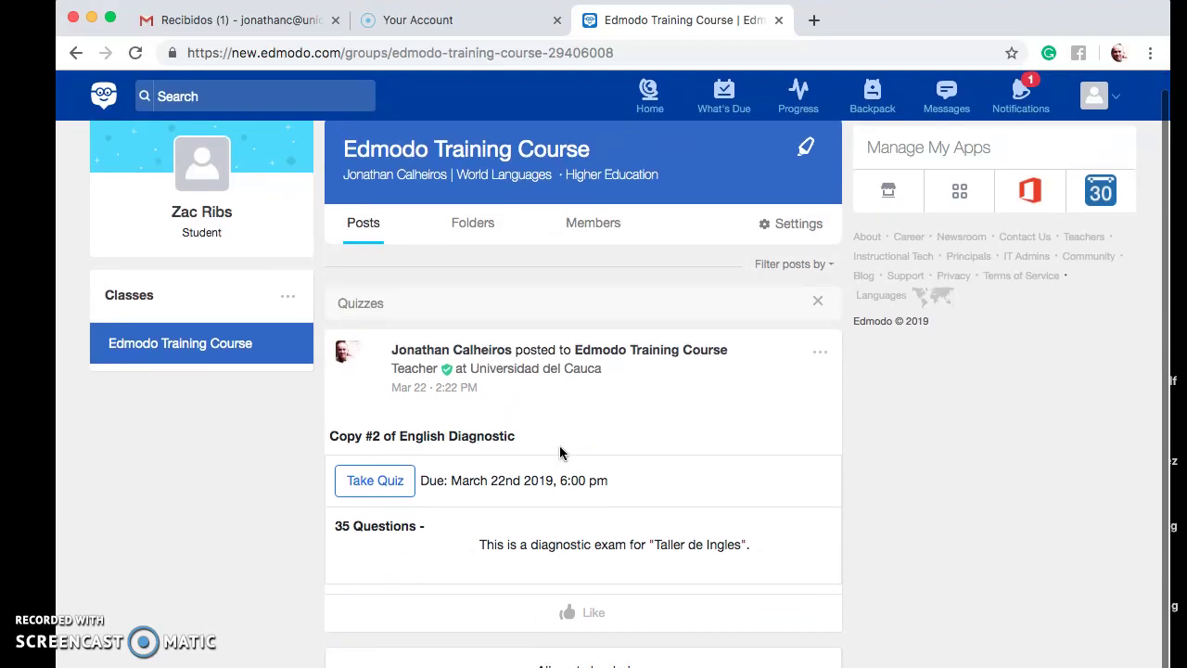
left_click(336, 428)
left_click(366, 488)
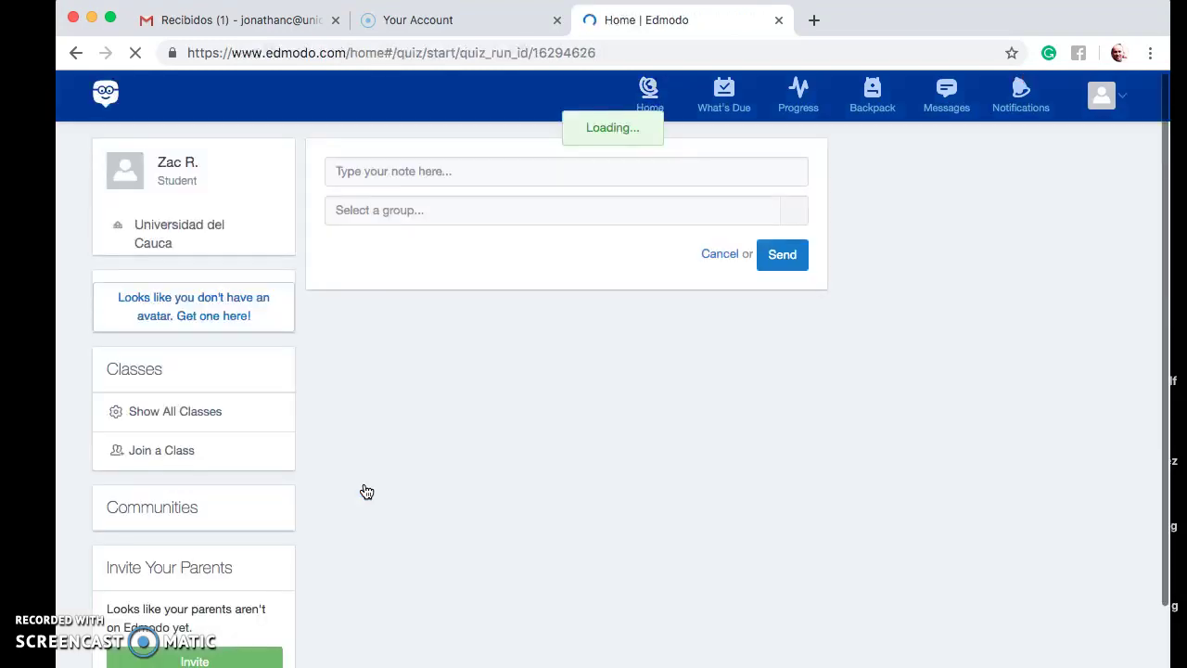
left_click(553, 330)
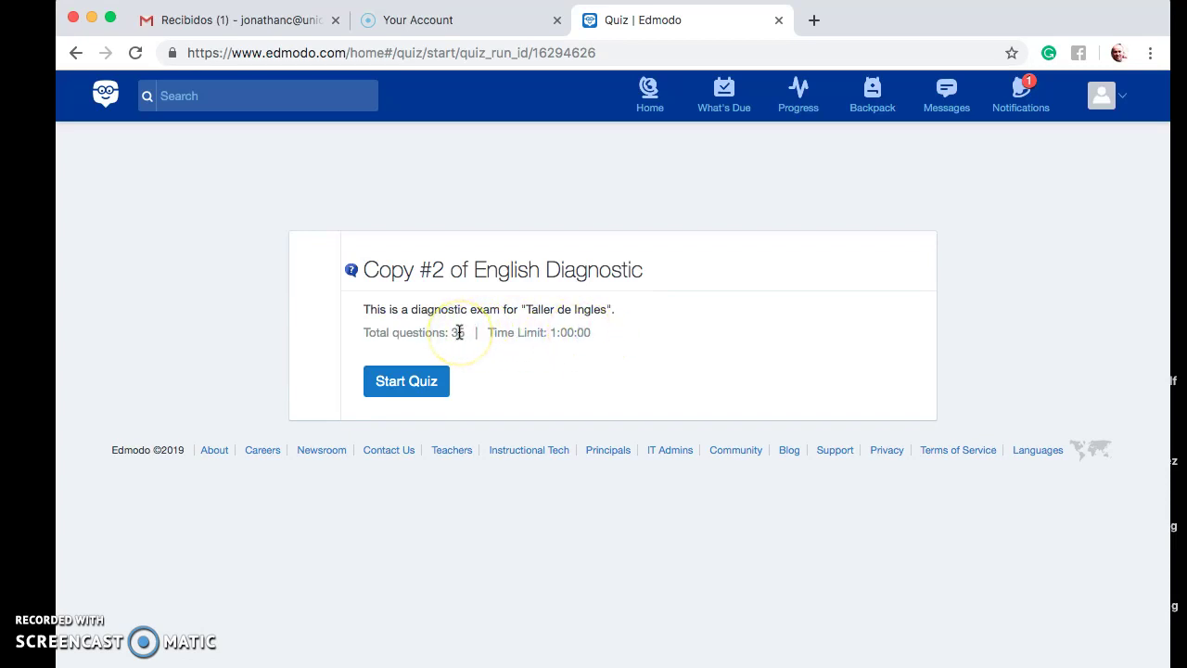
left_click(410, 382)
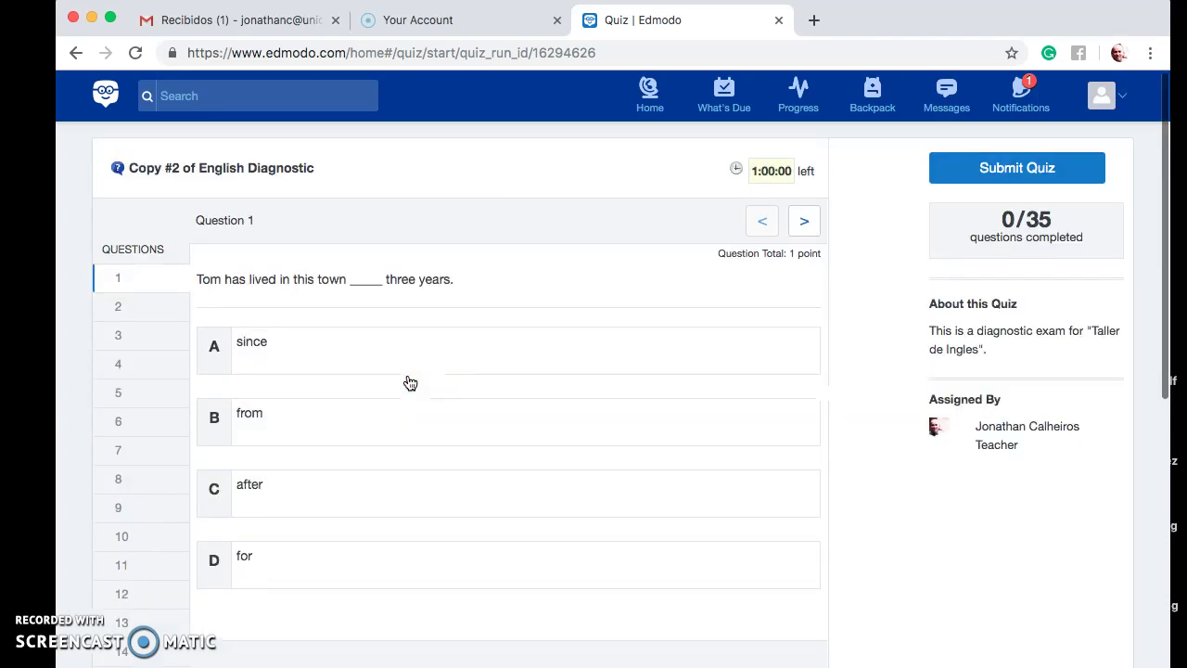
Look through the quiz's question list and view questions 2 to 7 one by one without answering.
scroll(238, 258, "down", 10)
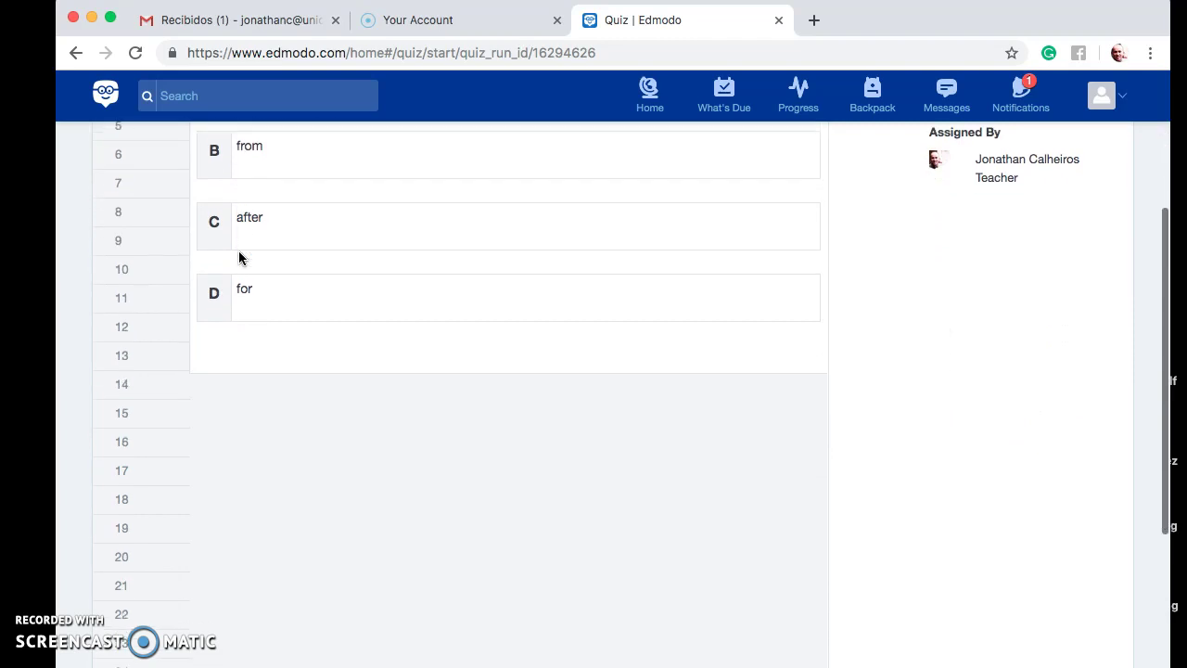
scroll(238, 258, "up", 10)
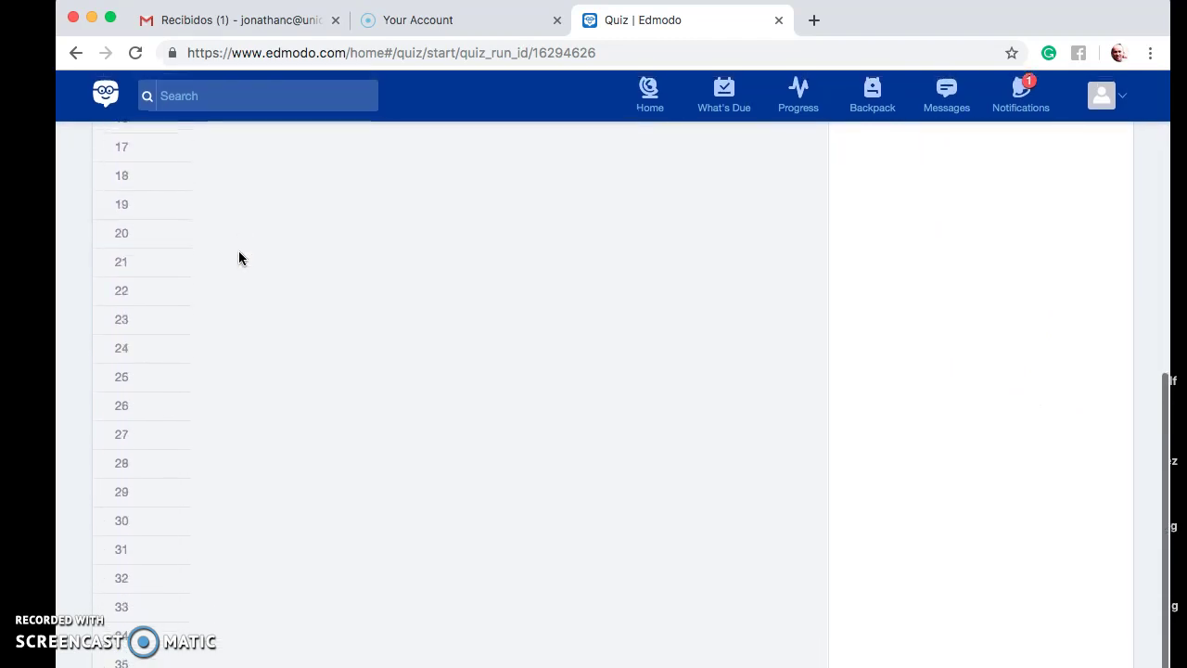
scroll(239, 258, "up", 1)
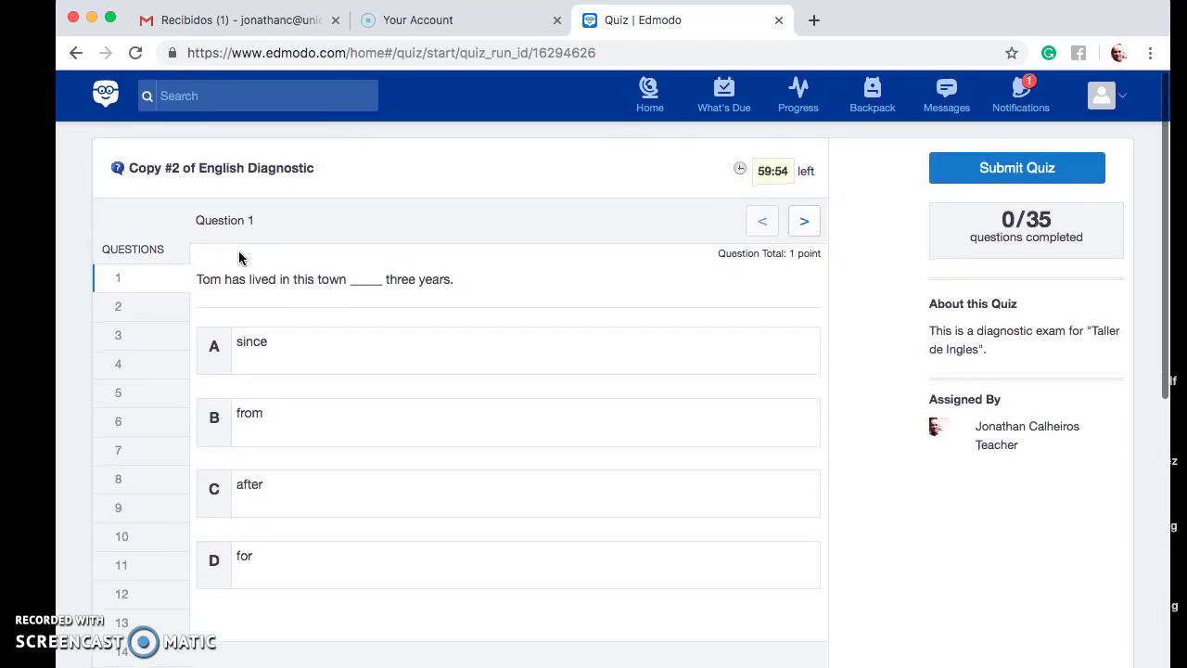
left_click(117, 308)
left_click(118, 336)
left_click(119, 367)
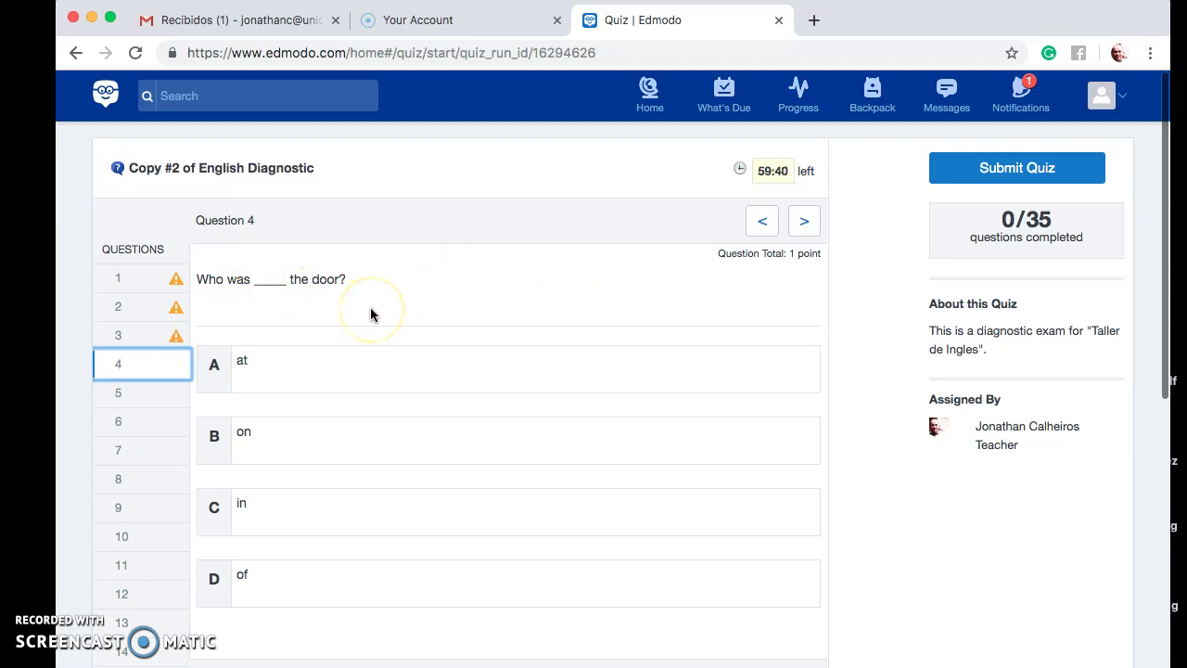
left_click(118, 389)
left_click(122, 423)
left_click(122, 451)
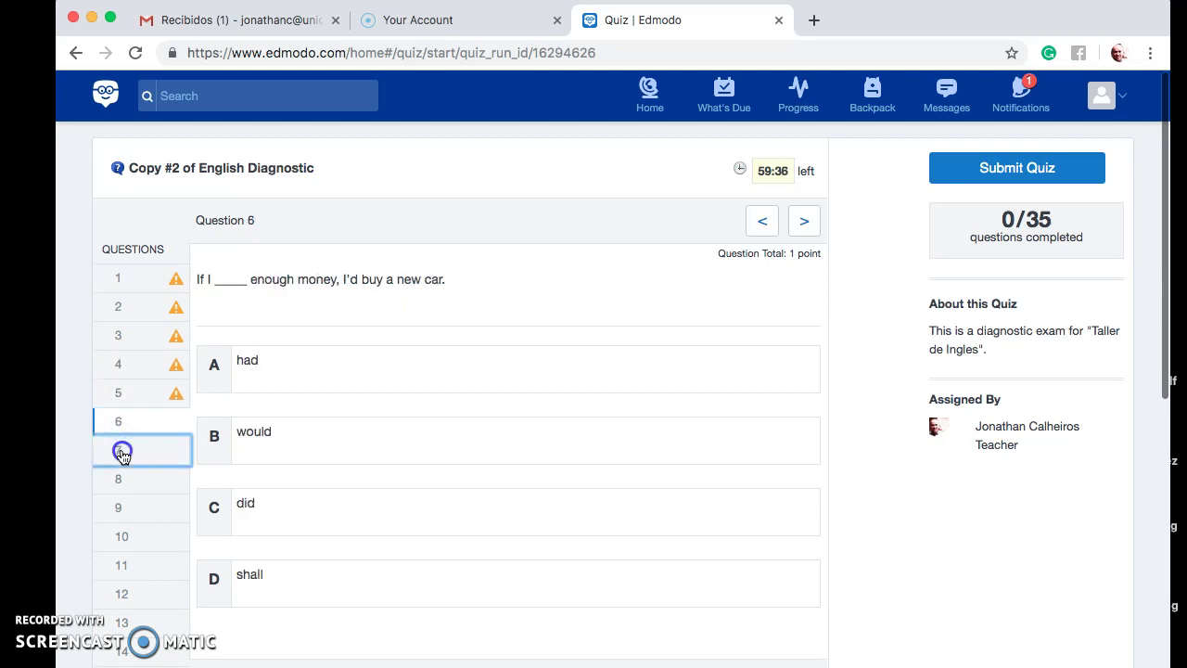
Go back to question 4 and examine its answer choices, the rest of the question list and the remaining time.
left_click(122, 366)
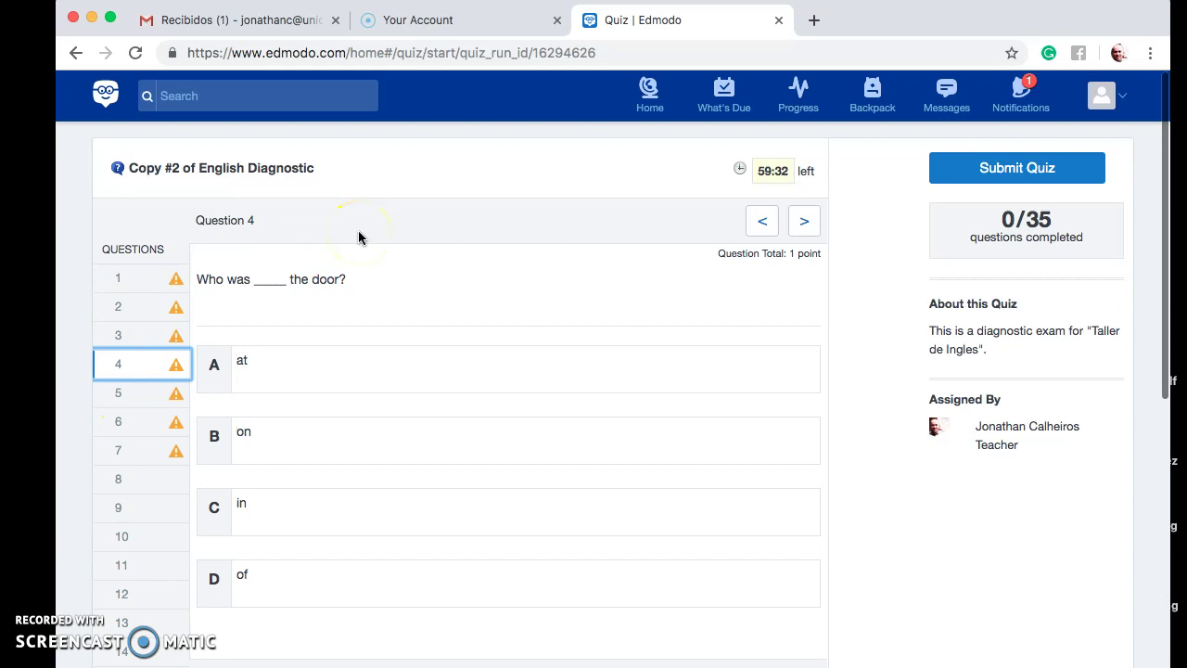
scroll(139, 482, "down", 3)
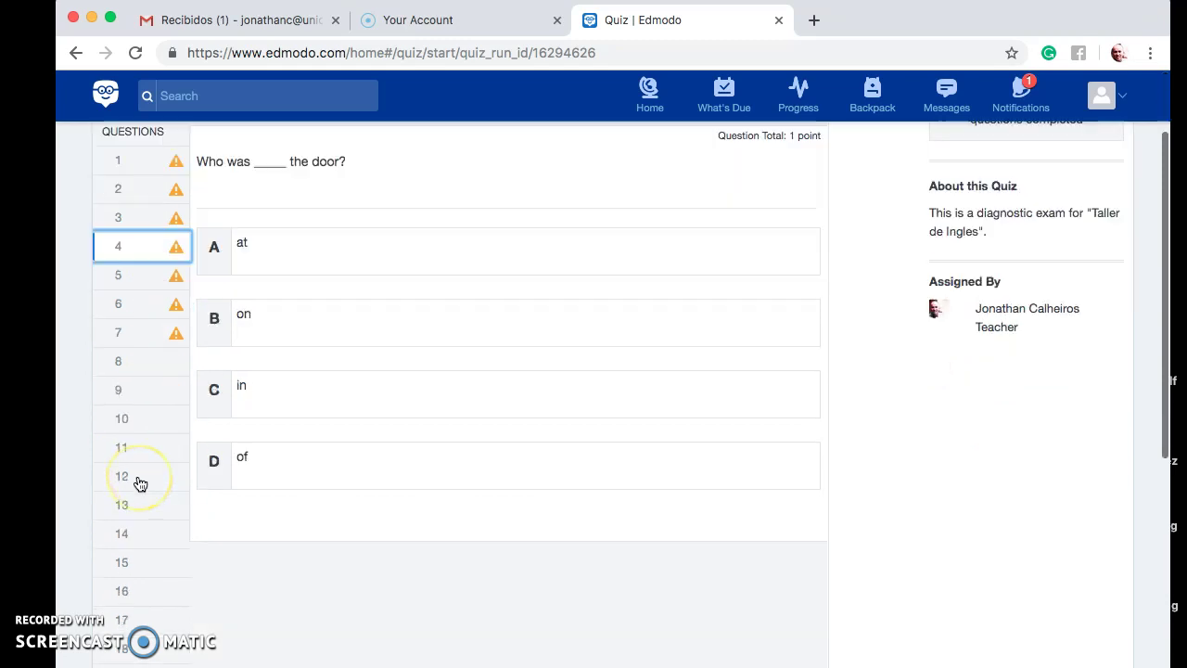
scroll(139, 484, "down", 1)
scroll(139, 483, "down", 3)
scroll(139, 483, "up", 5)
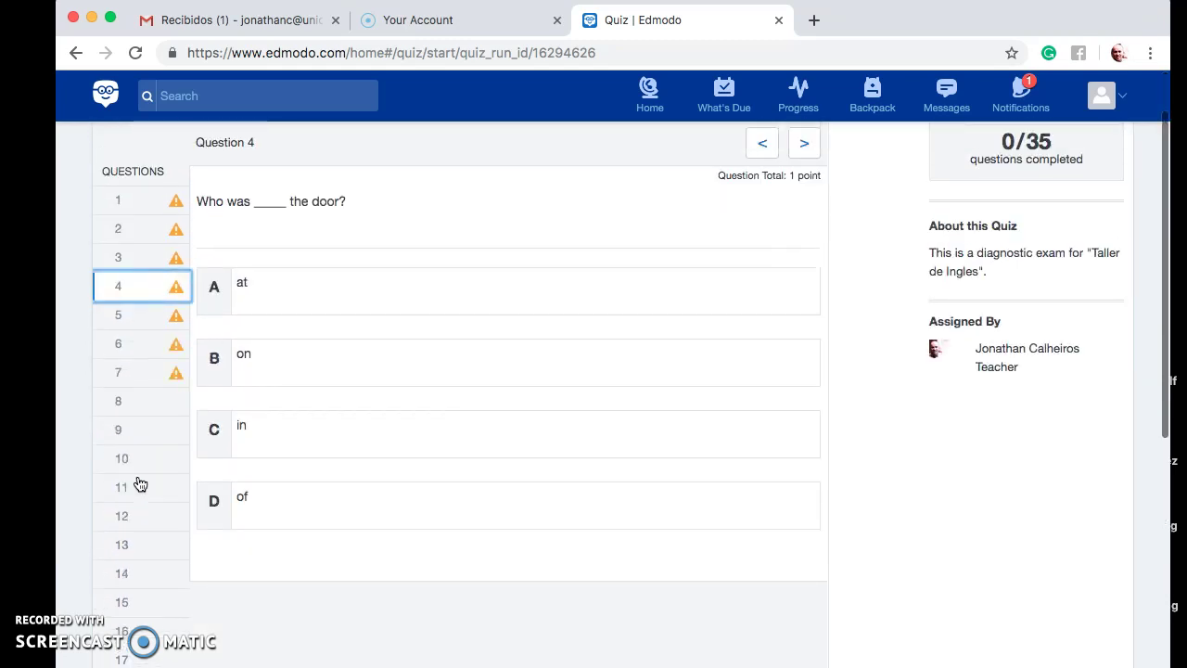
left_click(568, 331)
left_click(321, 500)
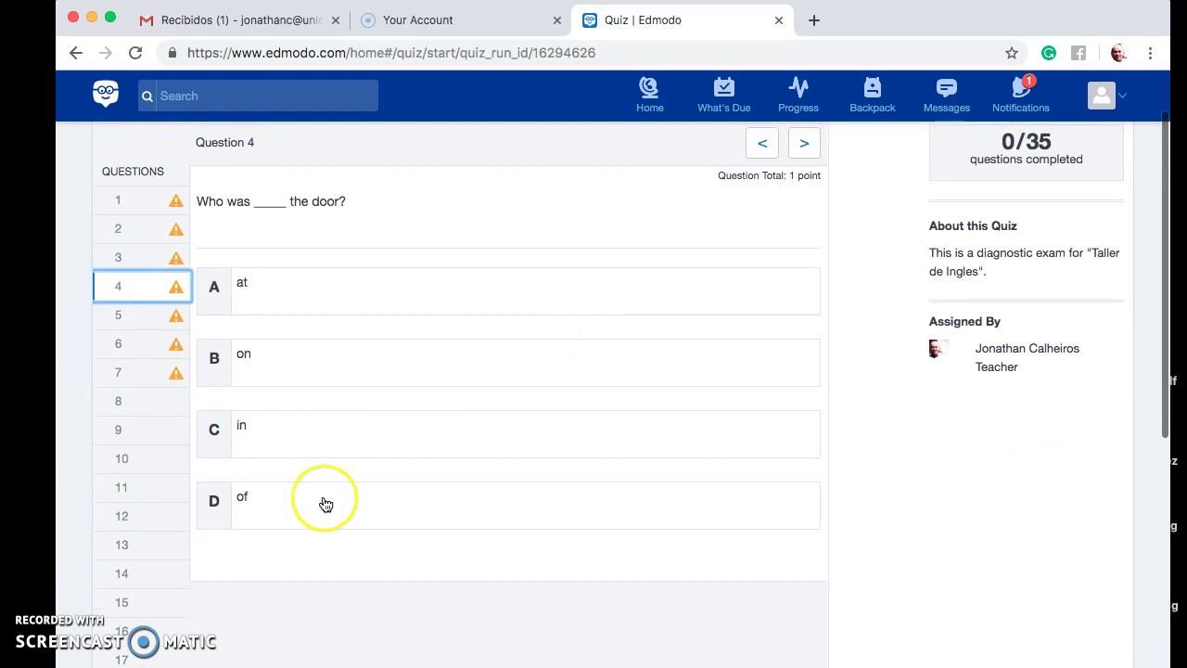
scroll(323, 502, "down", 8)
scroll(322, 503, "down", 5)
scroll(322, 503, "up", 15)
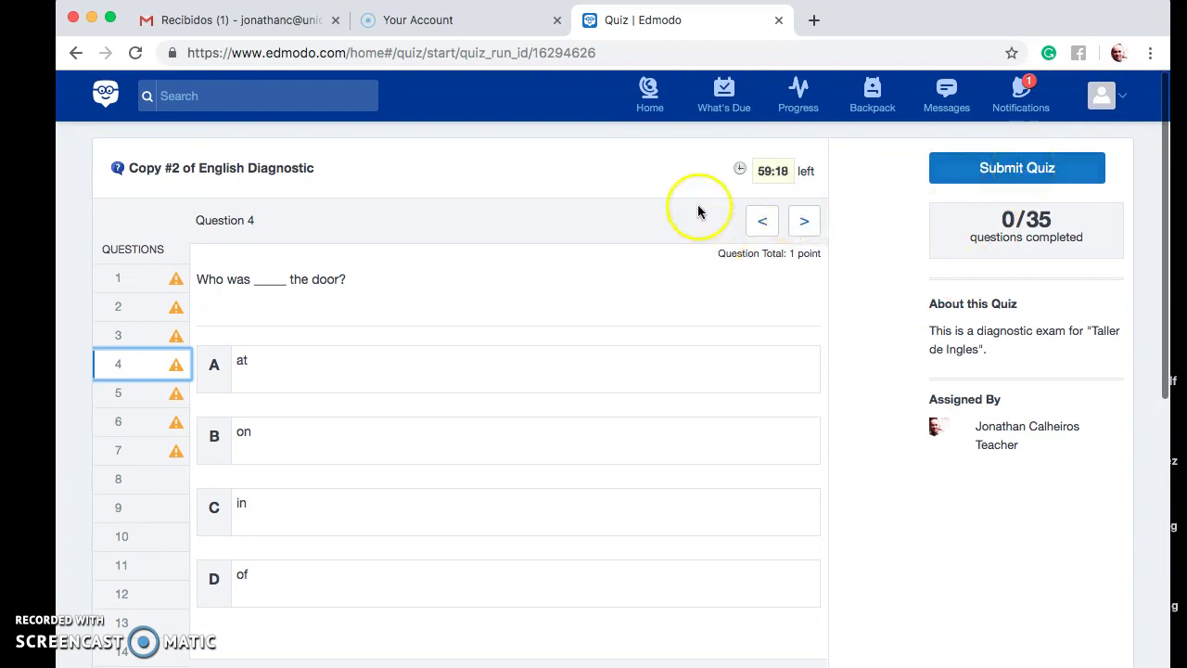
left_click_drag(754, 171, 809, 168)
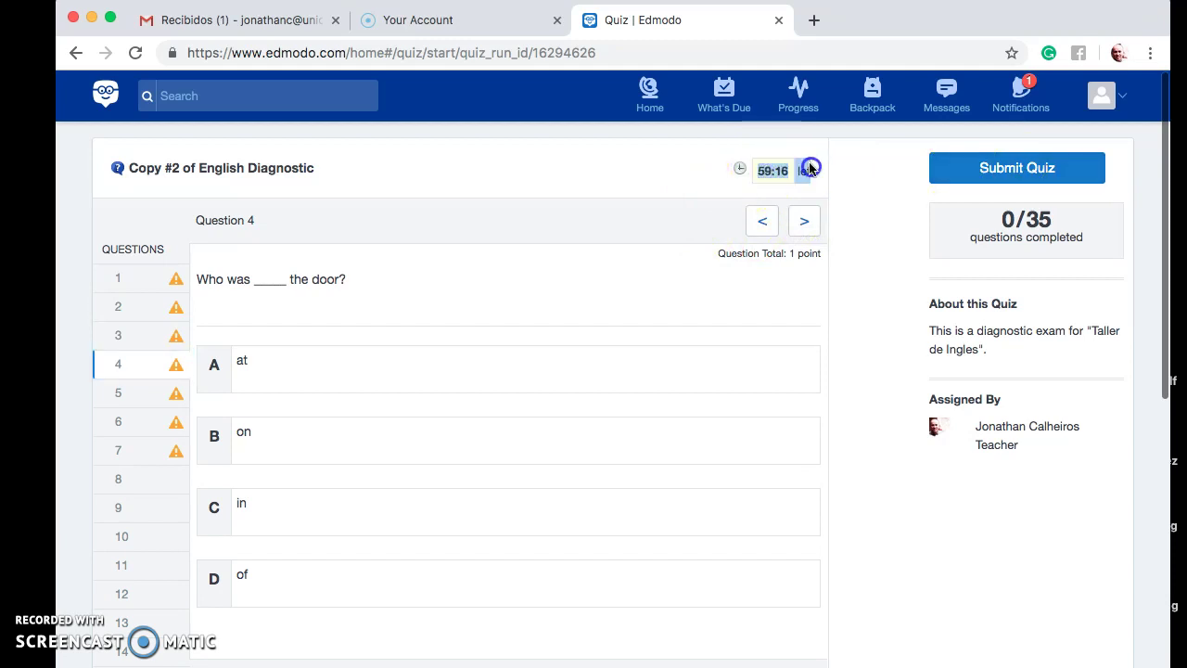
left_click(769, 170)
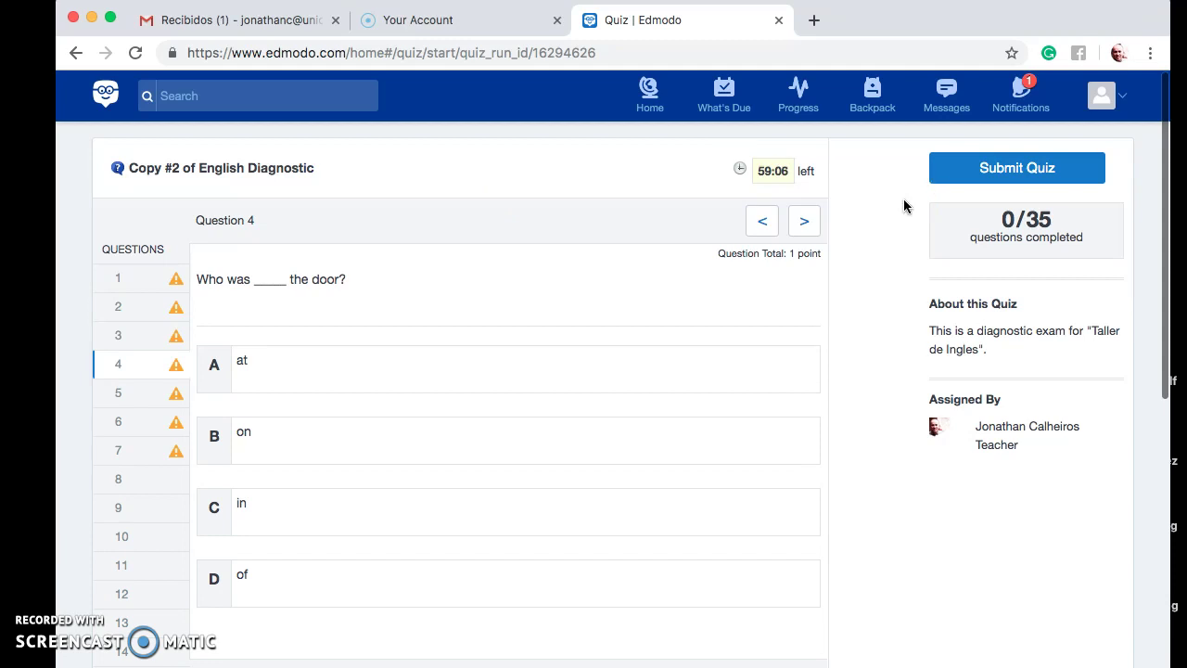
Submit the "Copy #2 of English Diagnostic" quiz without answering its questions and open its results.
left_click(1013, 175)
left_click(664, 500)
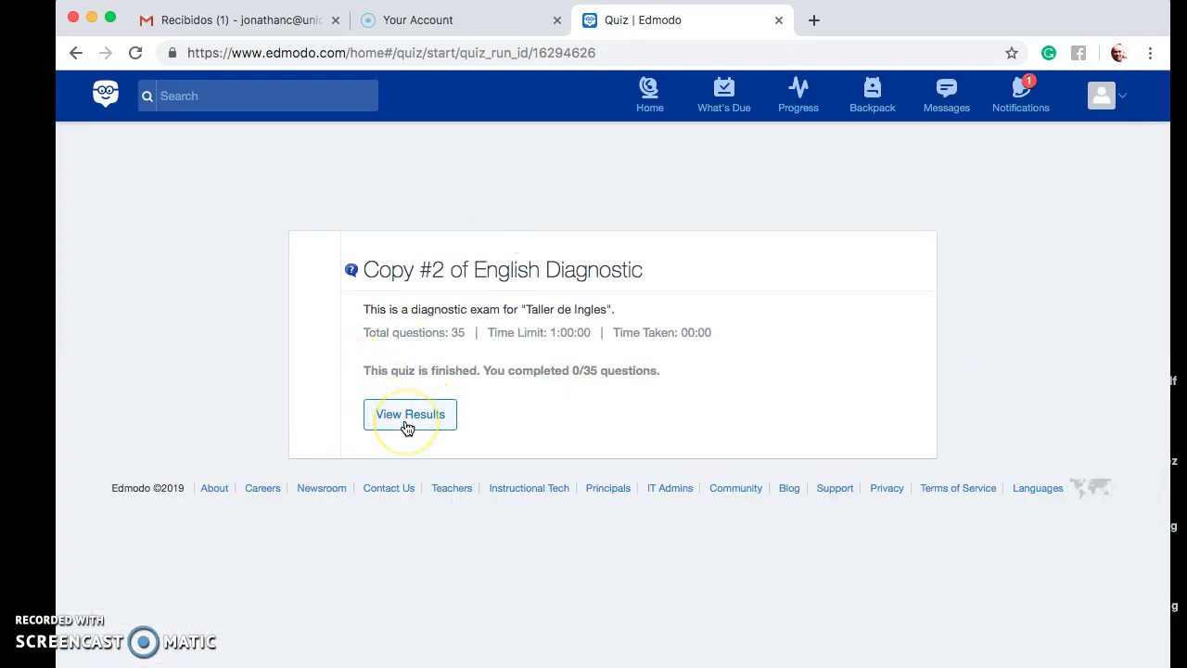
left_click(407, 428)
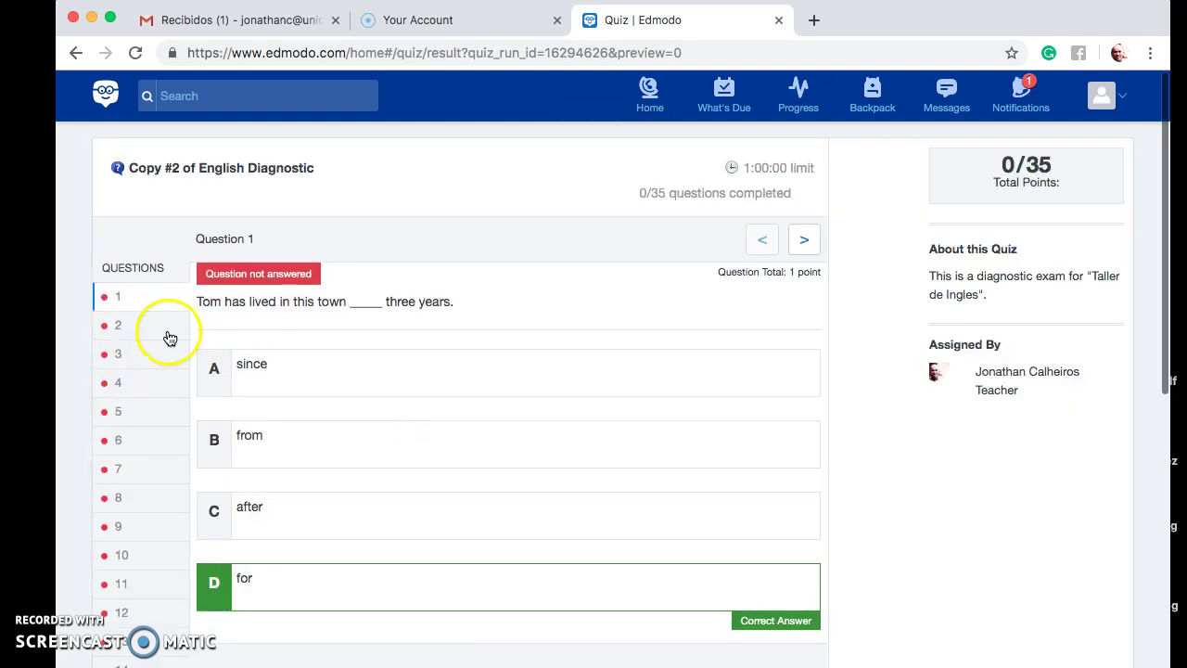
Look through the quiz results, checking the marks in the question list and the correct answer to question 1.
scroll(107, 449, "down", 4)
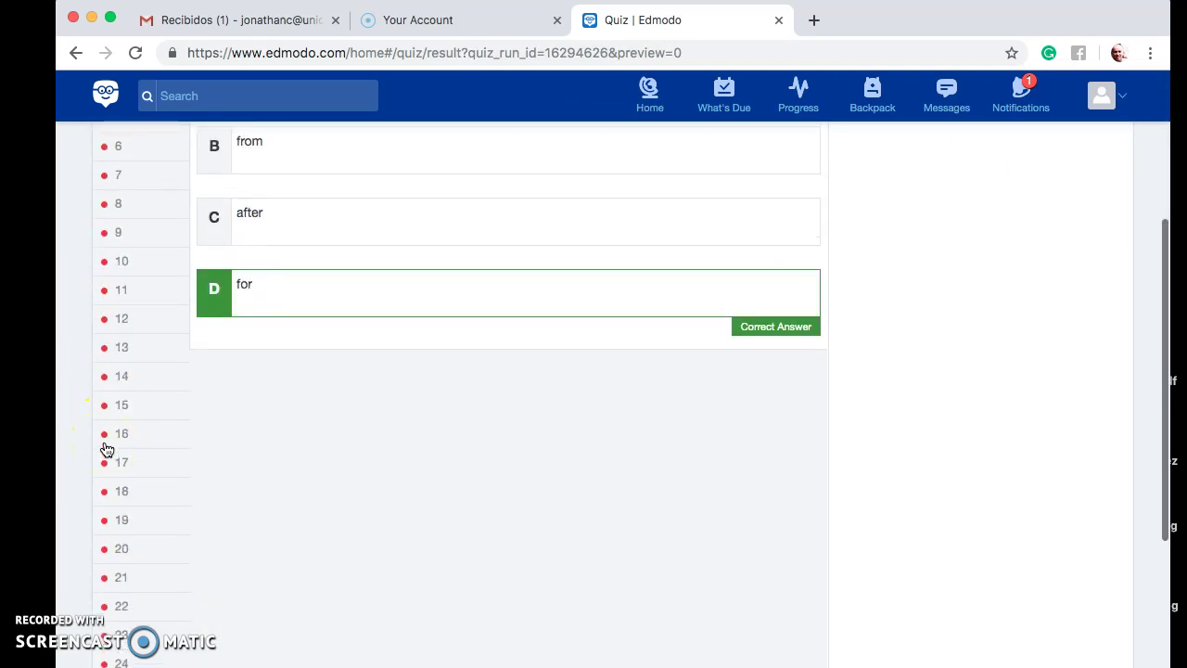
scroll(100, 518, "down", 5)
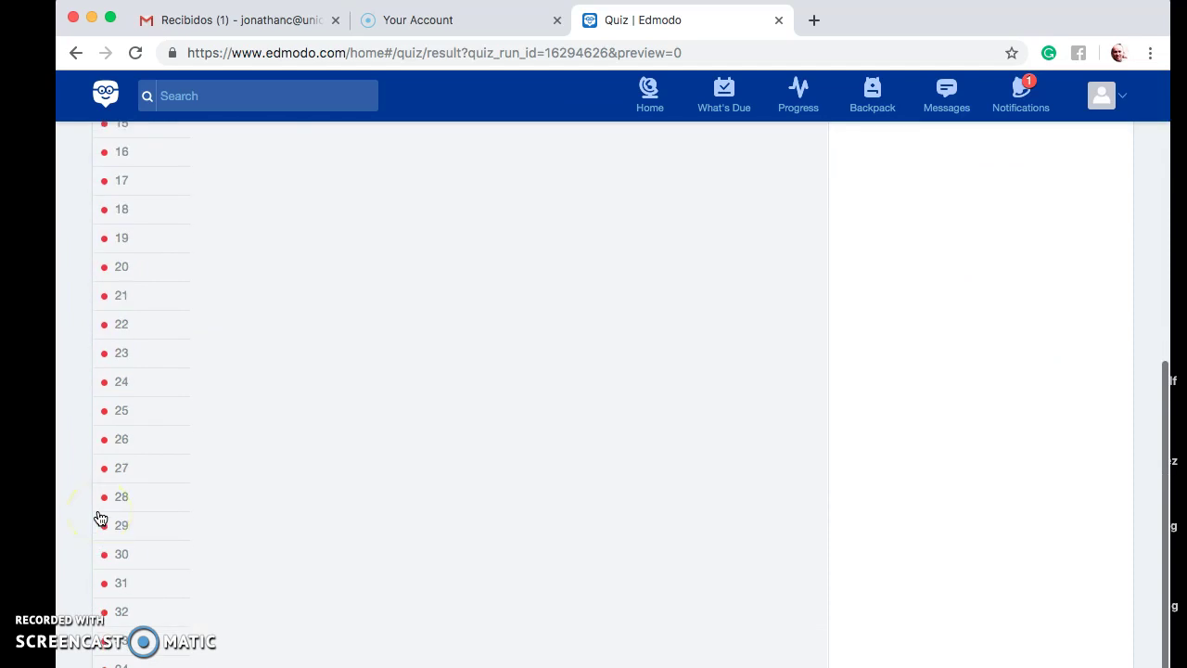
scroll(100, 517, "up", 9)
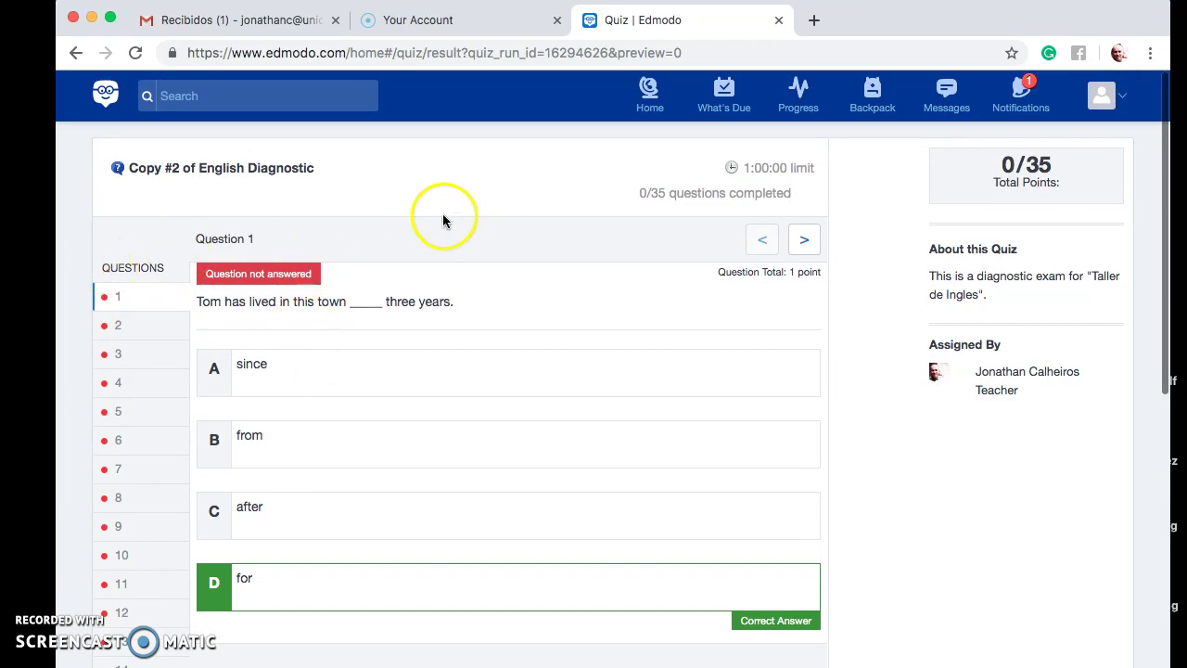
scroll(127, 332, "down", 2)
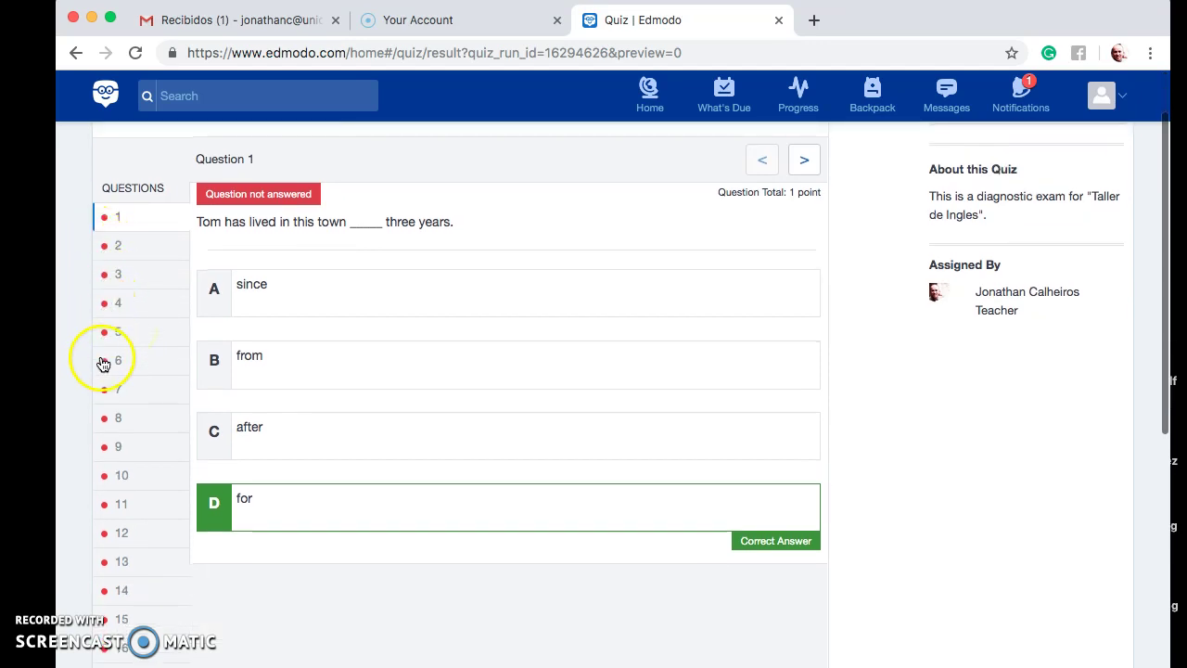
scroll(429, 311, "up", 2)
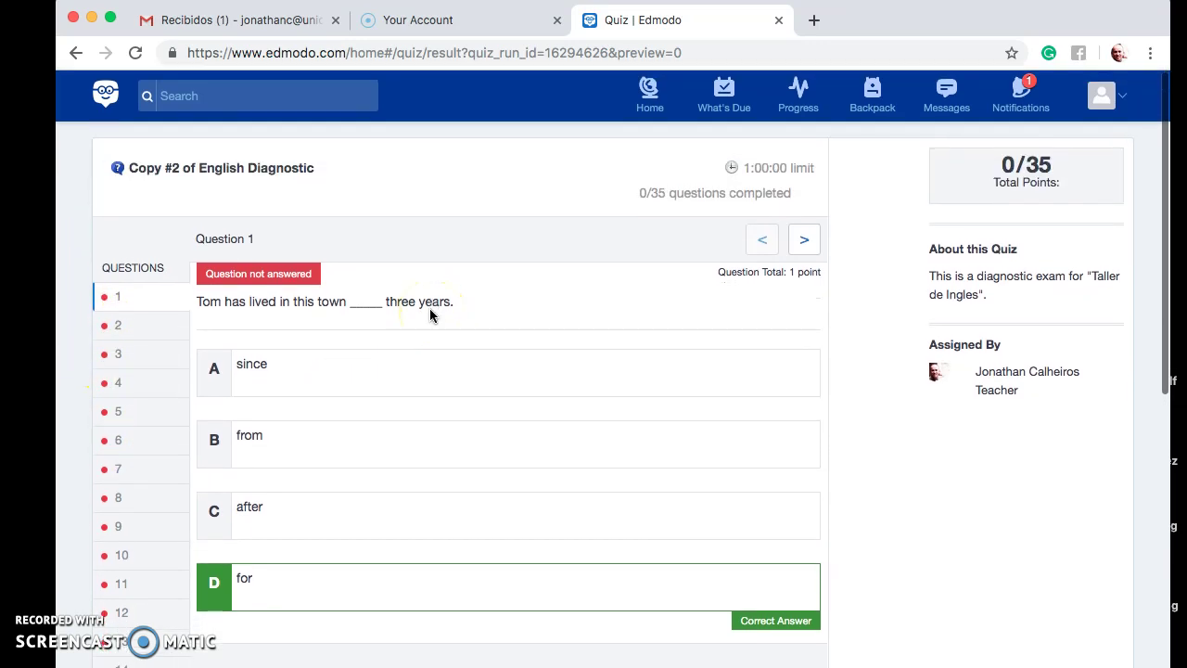
left_click(664, 250)
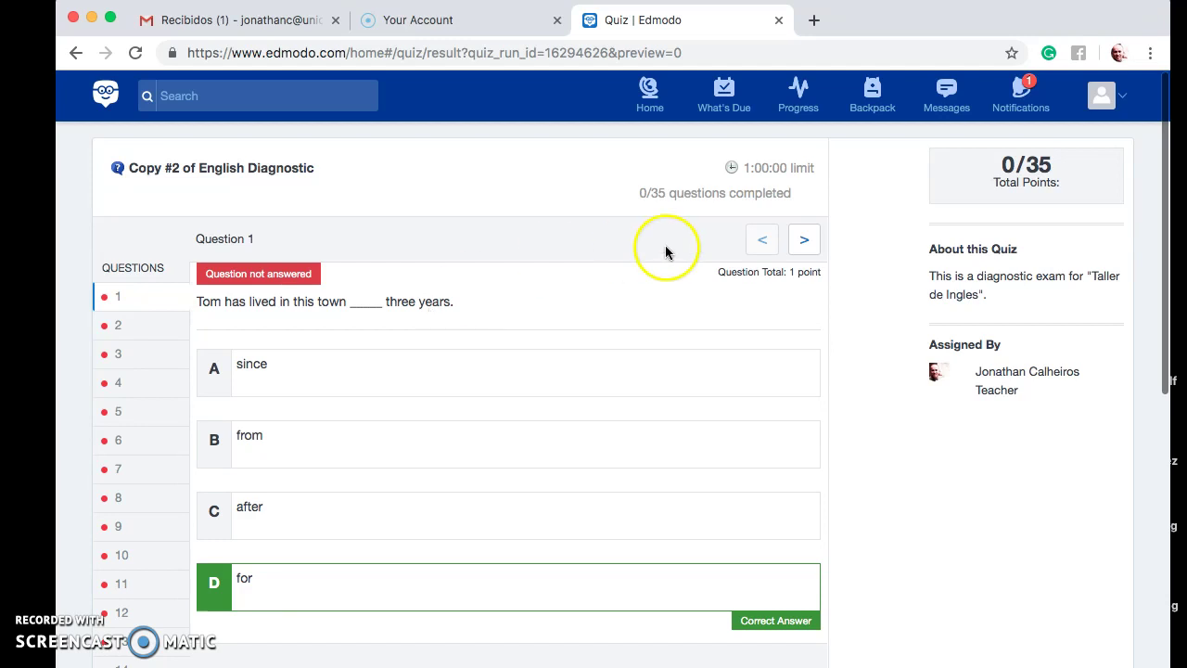
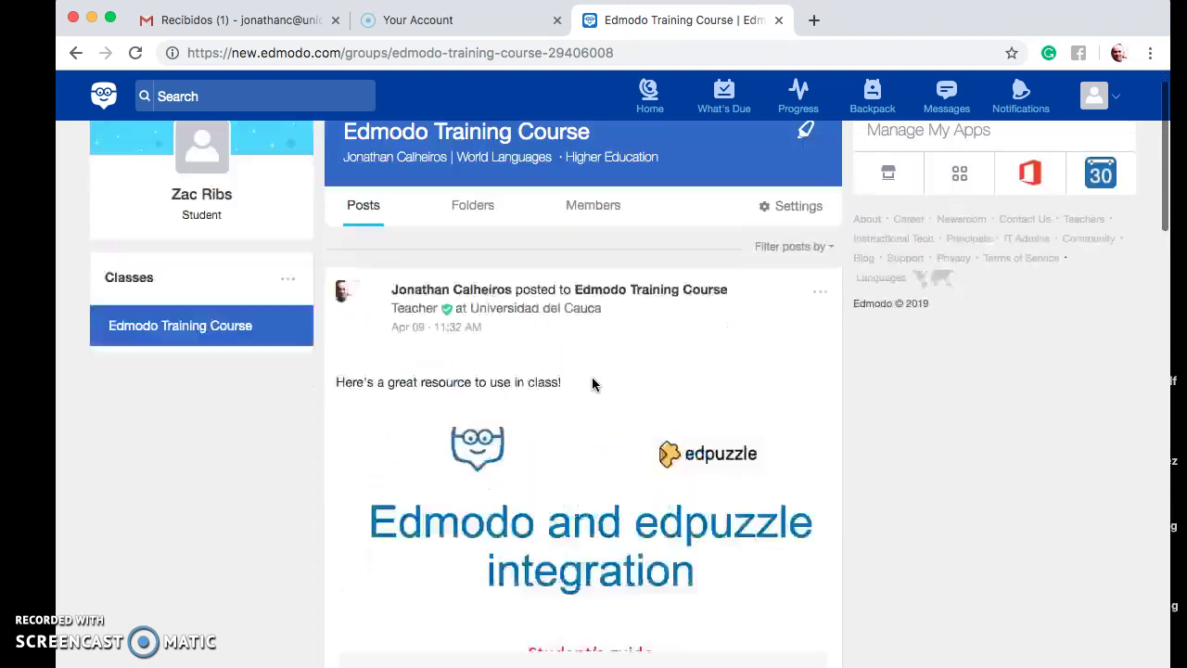
Filter the Edmodo Training Course class posts to show only Polls.
left_click(777, 280)
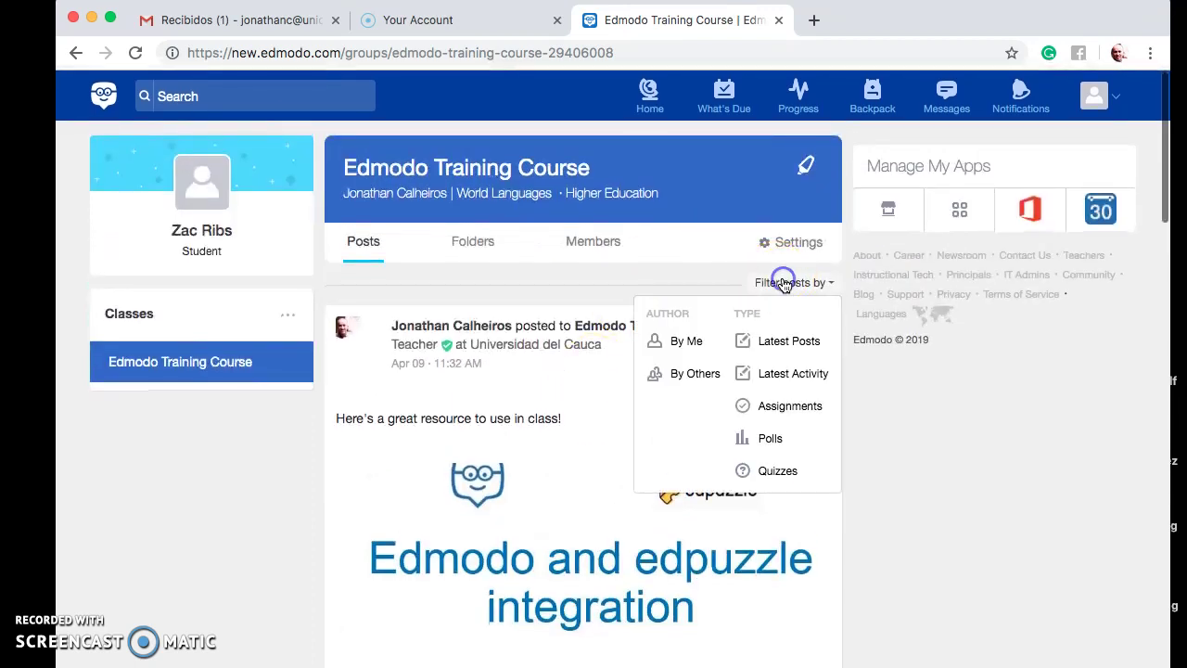
left_click(770, 438)
scroll(511, 458, "down", 3)
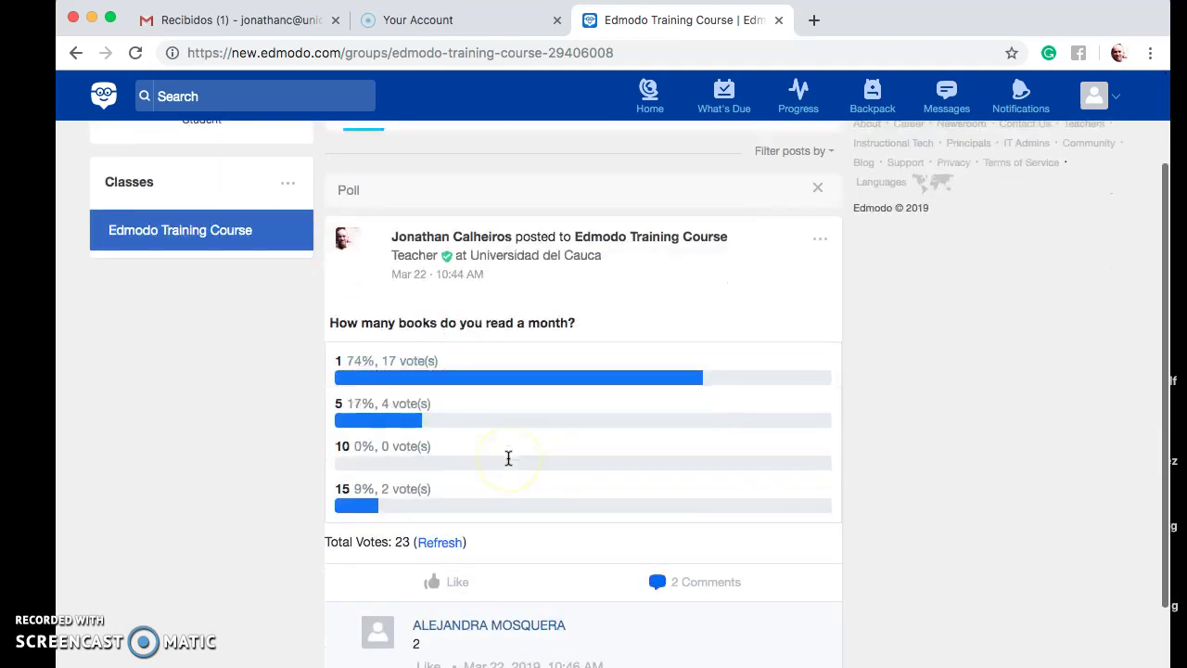
Examine the "How many books do you read a month?" poll, including its votes per option, total votes and comments.
scroll(508, 458, "up", 3)
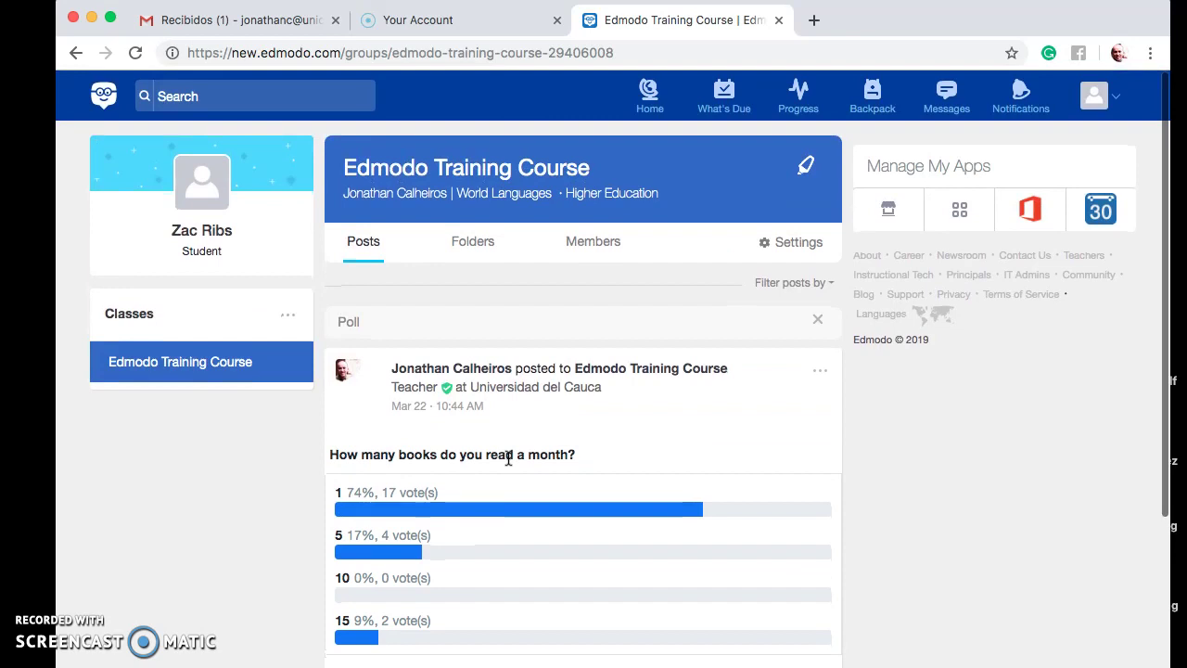
scroll(508, 458, "down", 5)
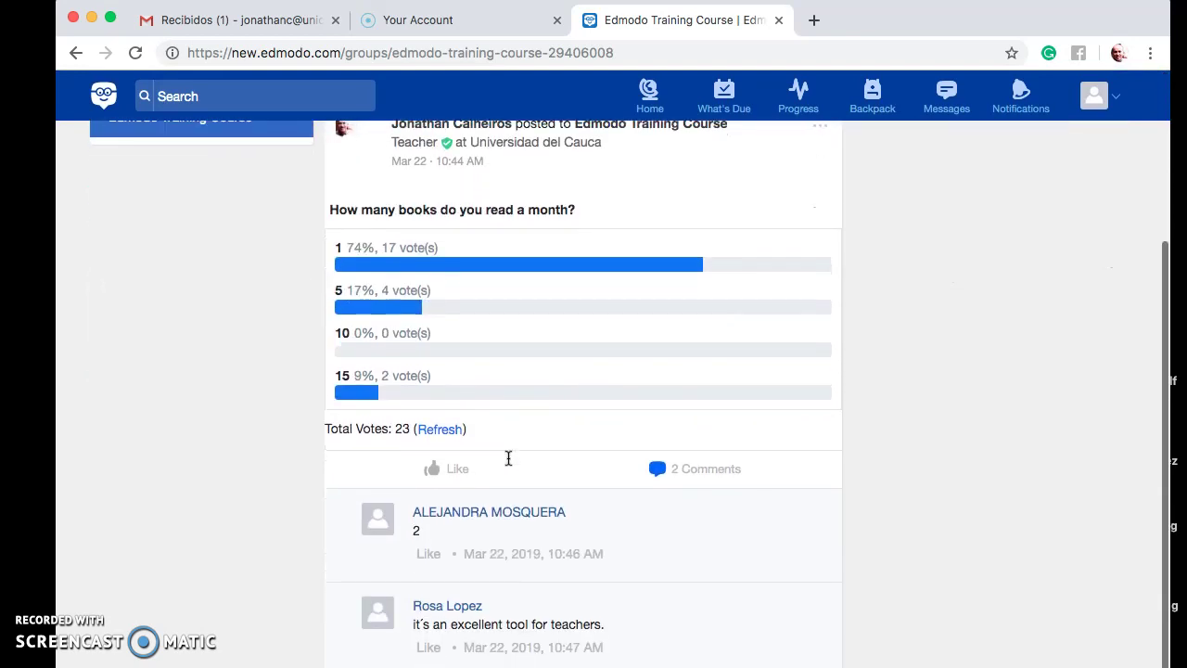
left_click(363, 401)
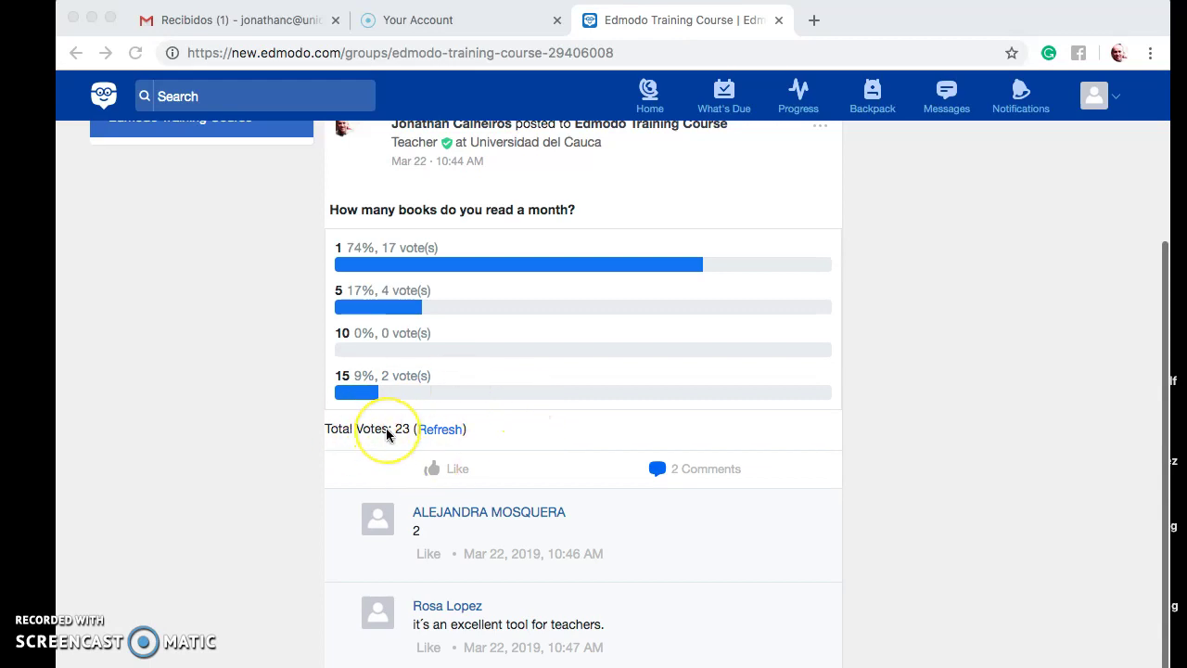
scroll(636, 308, "up", 3)
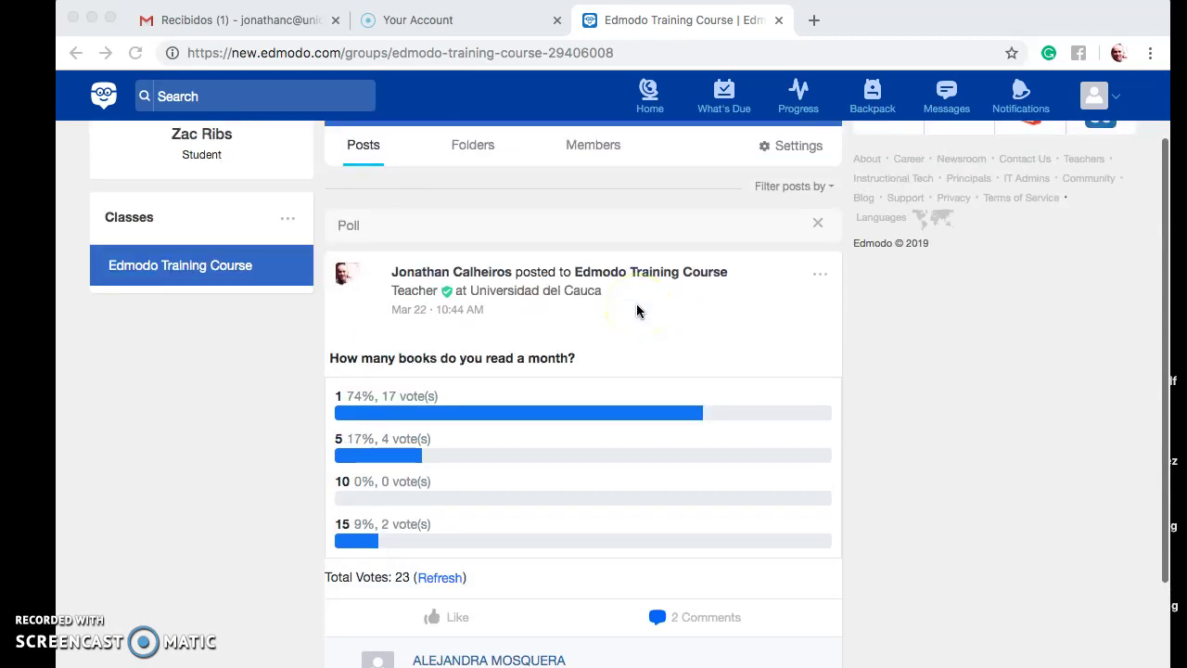
scroll(389, 519, "down", 2)
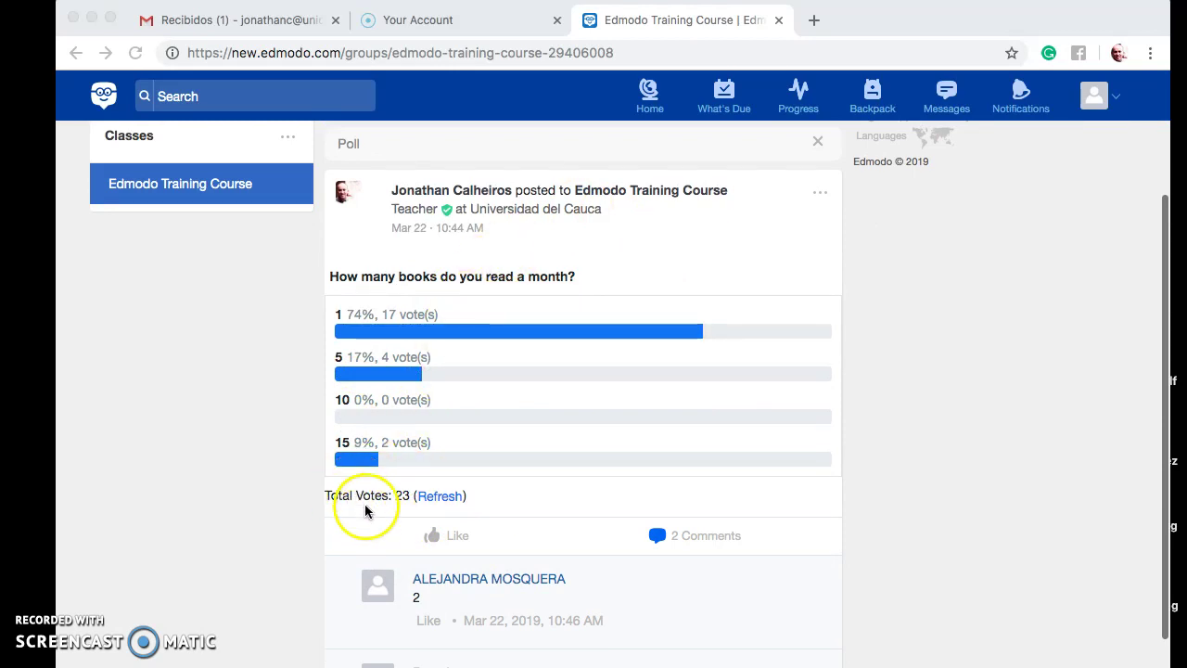
scroll(550, 411, "up", 3)
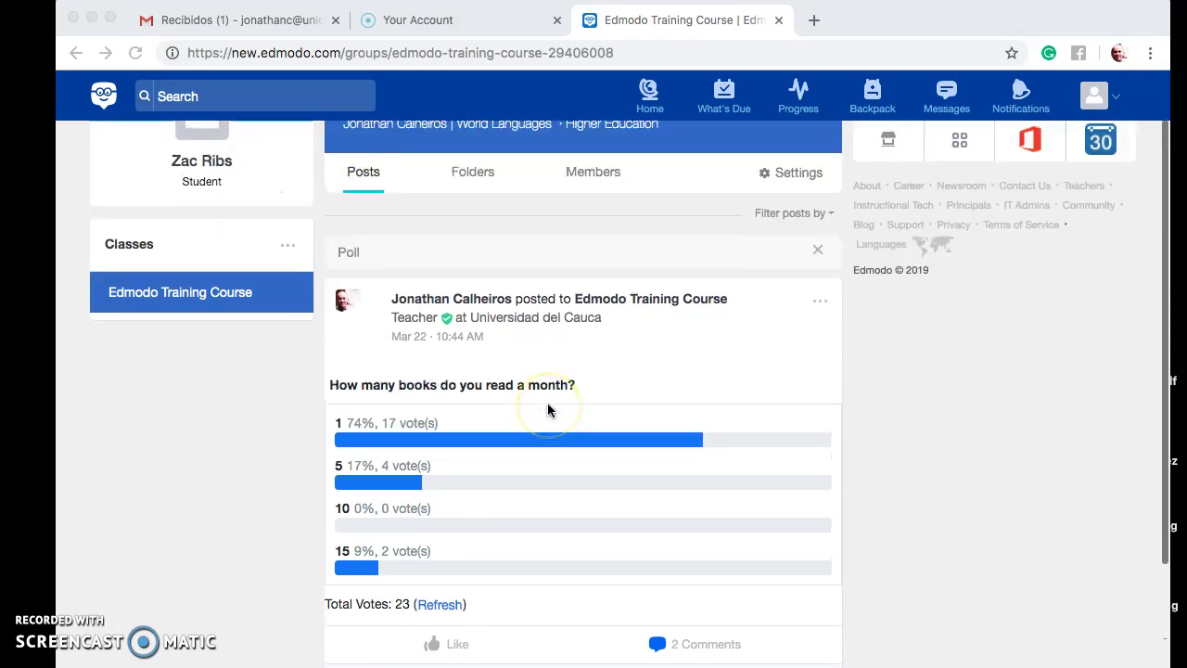